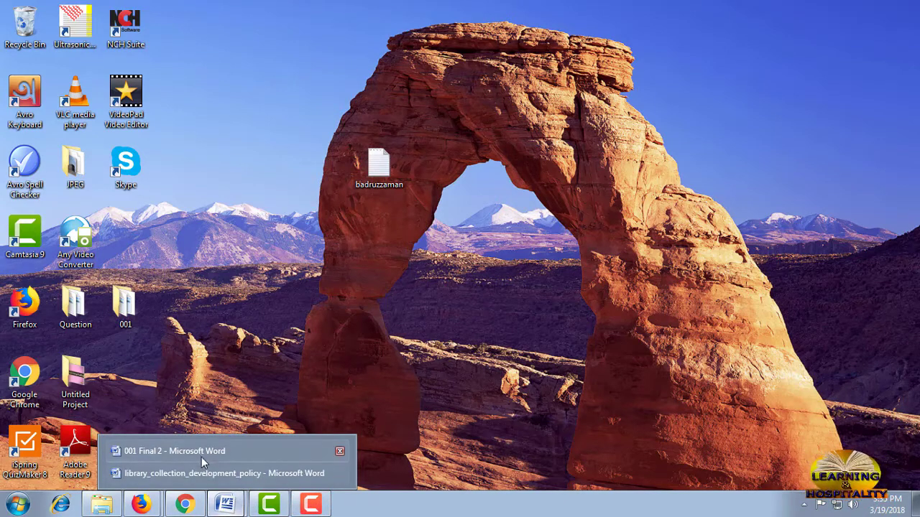
# - Bring the library_collection_development_policy document to the front
pyautogui.click(200, 472)
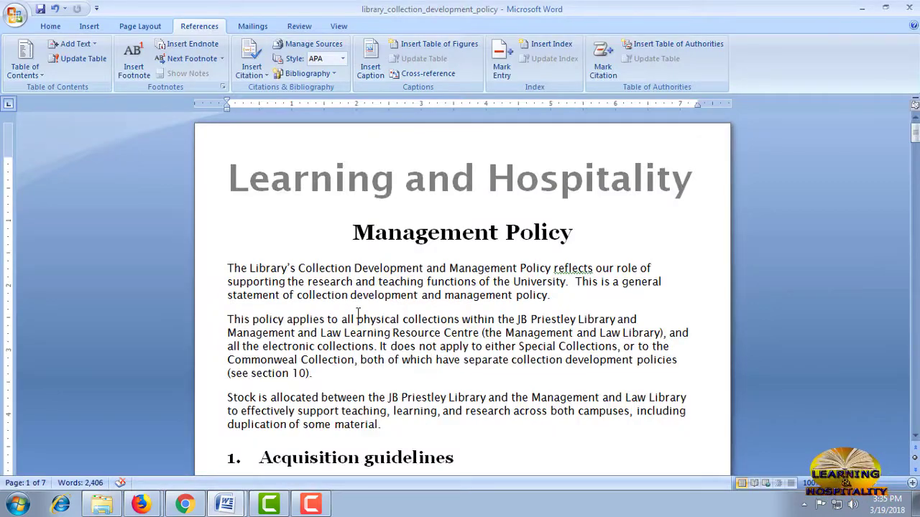
pyautogui.scroll(-7, 362, 299)
pyautogui.scroll(1, 362, 294)
pyautogui.scroll(5, 362, 295)
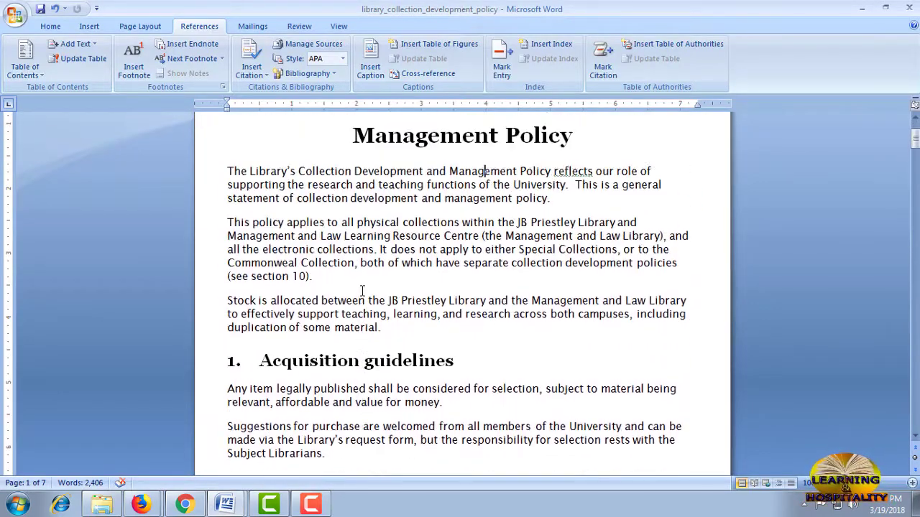
pyautogui.scroll(-4, 362, 291)
pyautogui.scroll(-3, 363, 291)
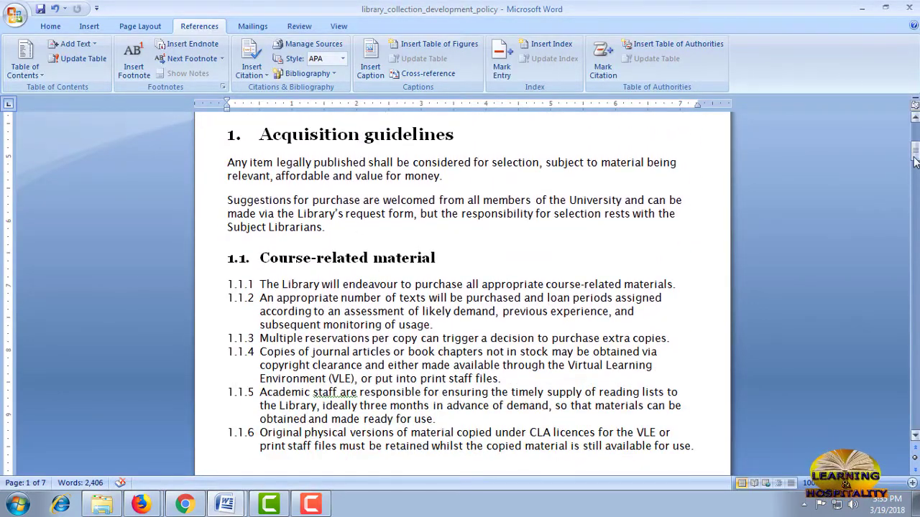
# - Look through the document to its last page and return to the title at the top
pyautogui.moveTo(915, 161); pyautogui.dragTo(915, 416)
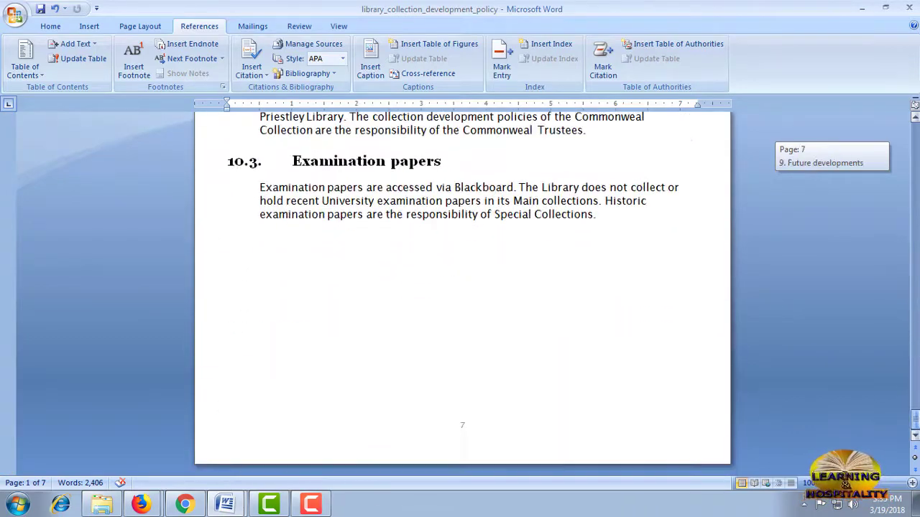
pyautogui.moveTo(914, 416); pyautogui.dragTo(915, 420)
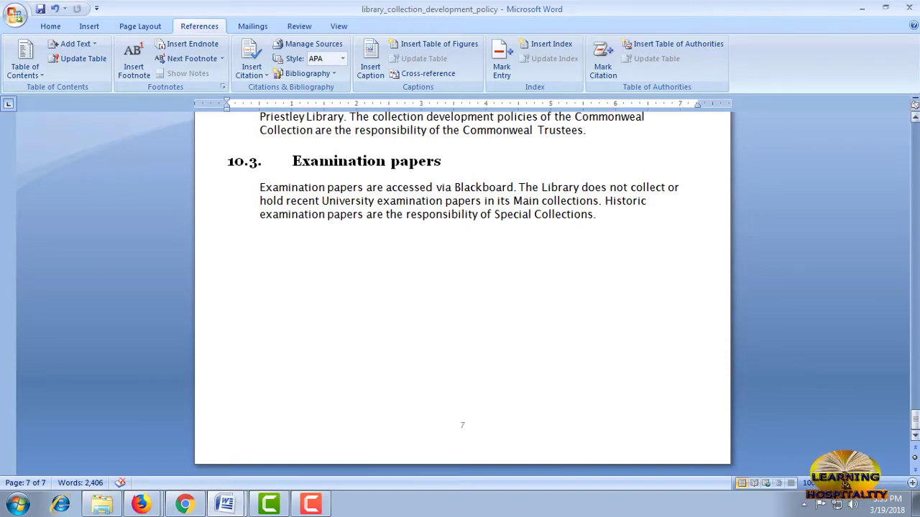
pyautogui.moveTo(914, 420)
pyautogui.mouseDown()
pyautogui.moveTo(915, 140)
pyautogui.moveTo(802, 135)
pyautogui.mouseUp()
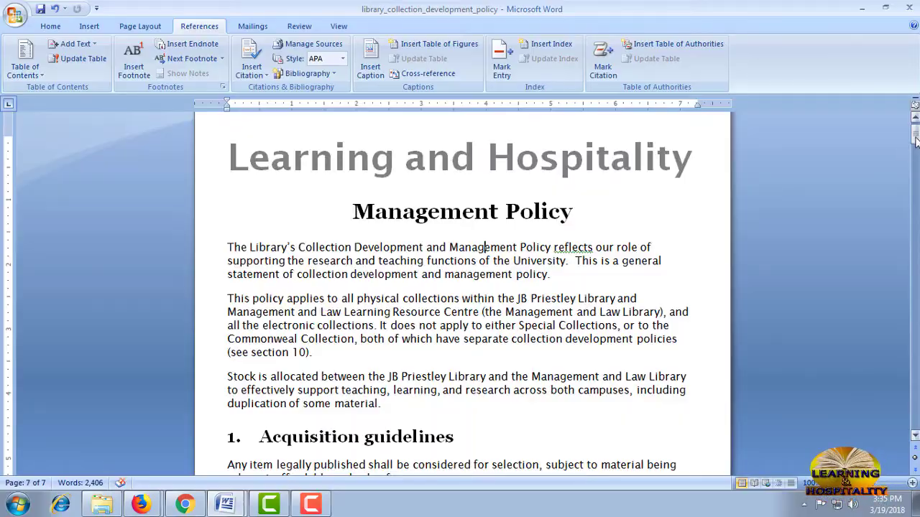
pyautogui.moveTo(914, 140); pyautogui.dragTo(915, 246)
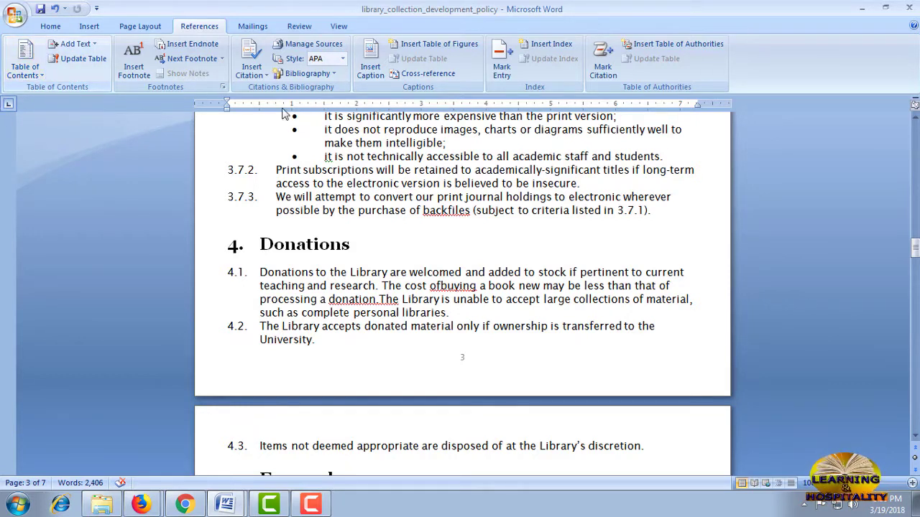
pyautogui.moveTo(915, 248); pyautogui.dragTo(915, 133)
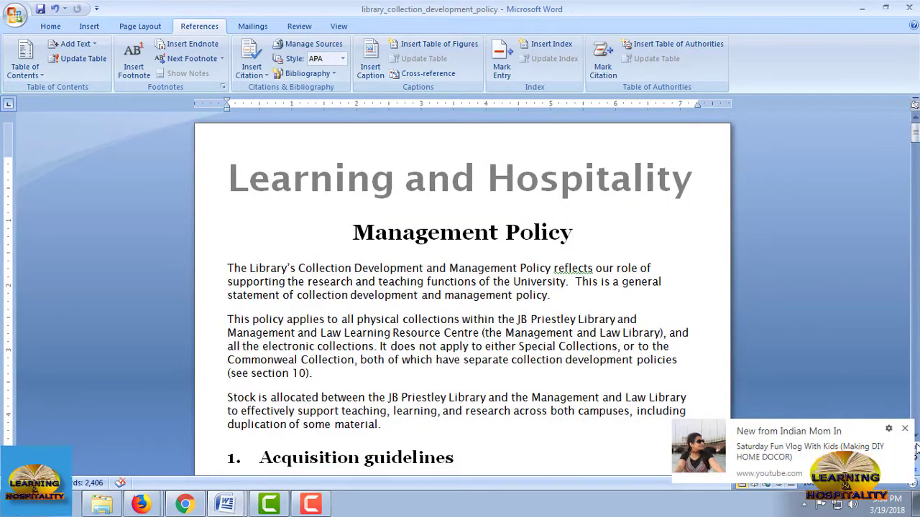
# - Dismiss the pop-up video notification and bring up the Insert tools for adding a page break
pyautogui.click(903, 429)
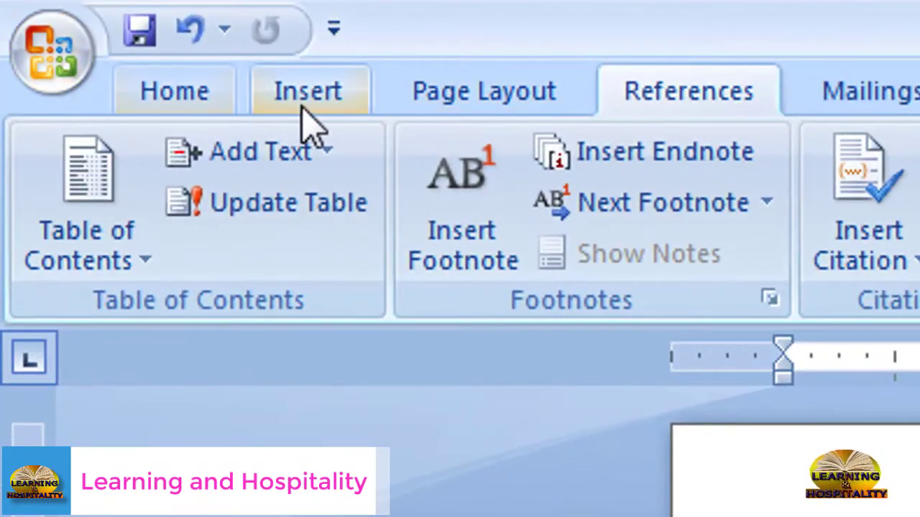
pyautogui.click(335, 108)
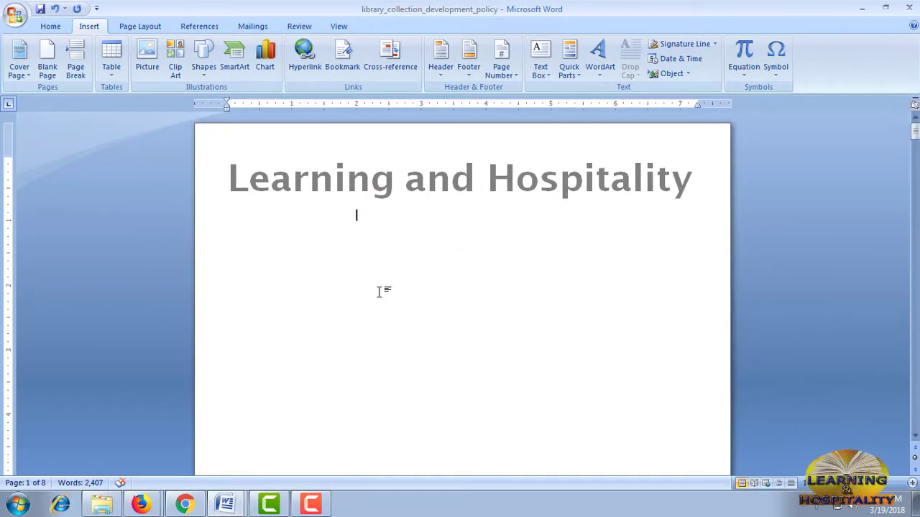
pyautogui.scroll(-1, 415, 273)
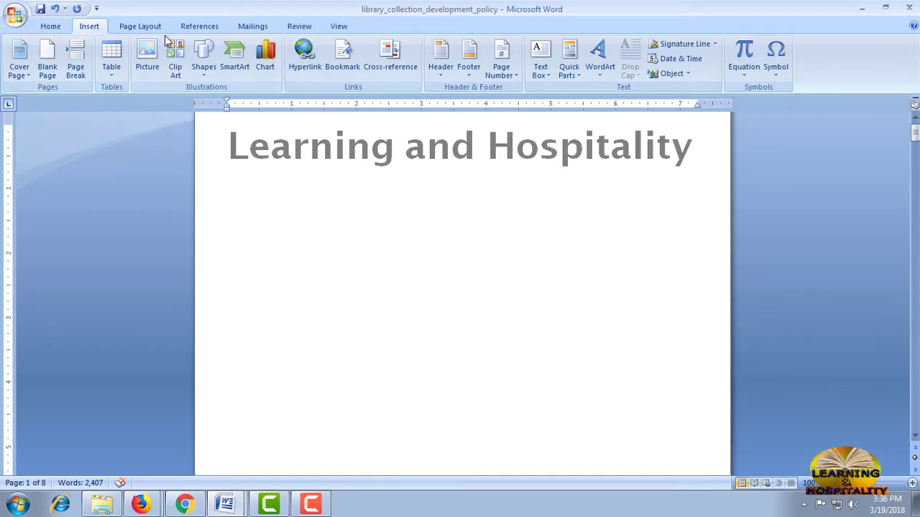
pyautogui.click(199, 26)
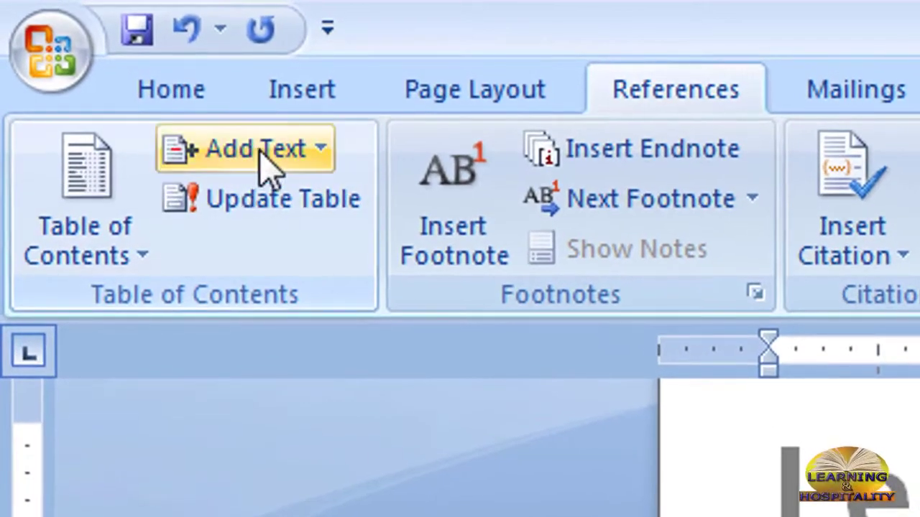
pyautogui.click(268, 165)
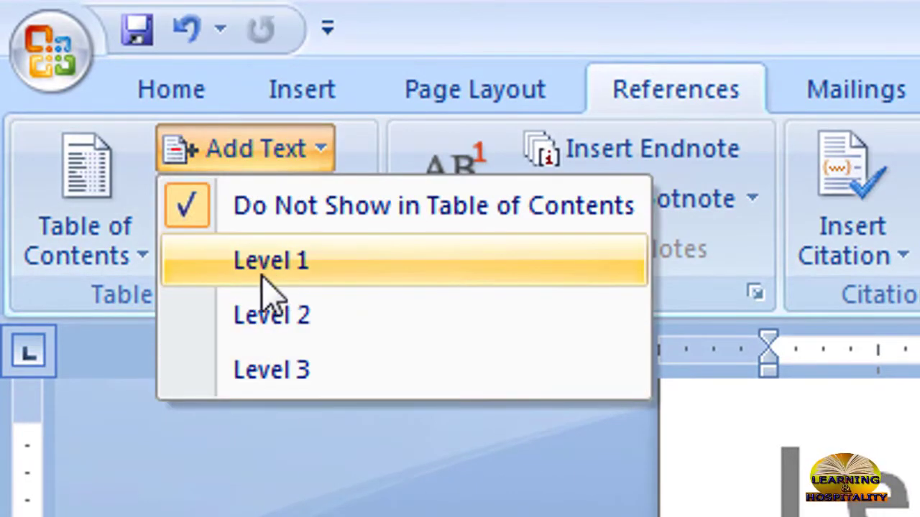
pyautogui.click(255, 370)
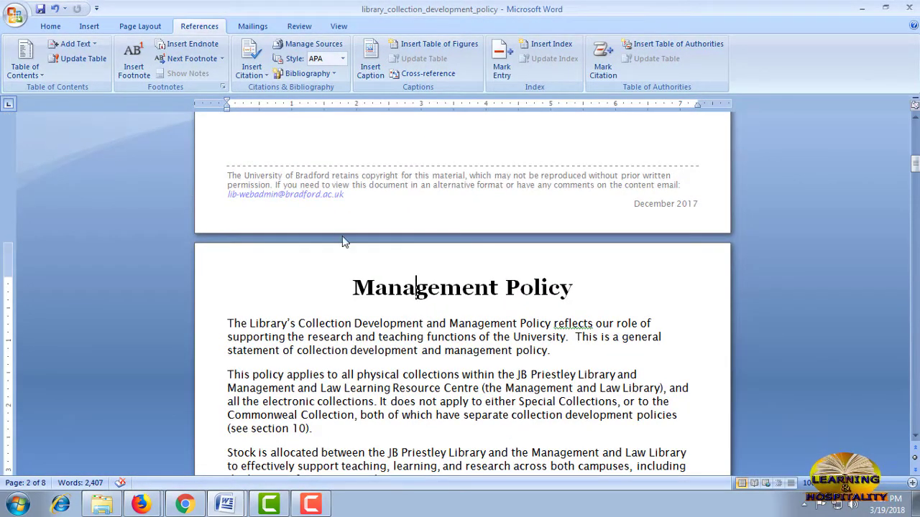
pyautogui.scroll(-3, 343, 242)
pyautogui.scroll(-3, 337, 273)
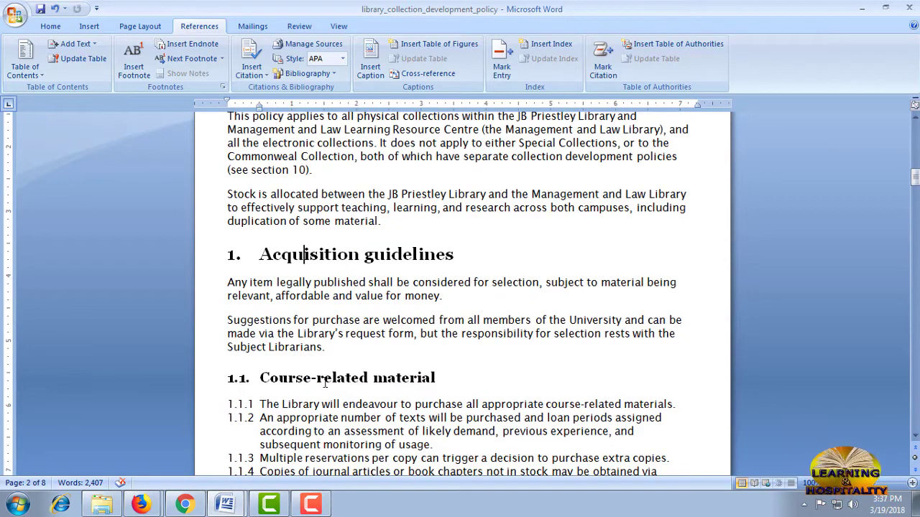
pyautogui.scroll(5, 435, 313)
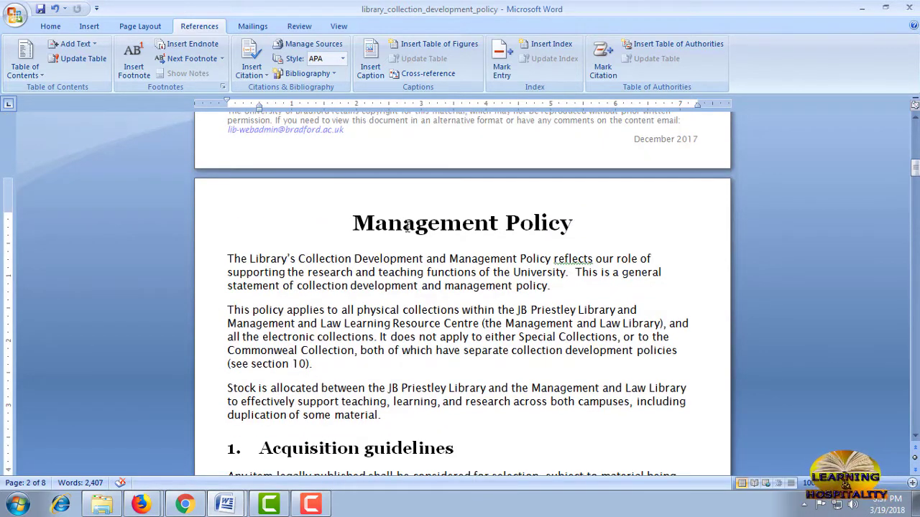
pyautogui.scroll(-3, 412, 288)
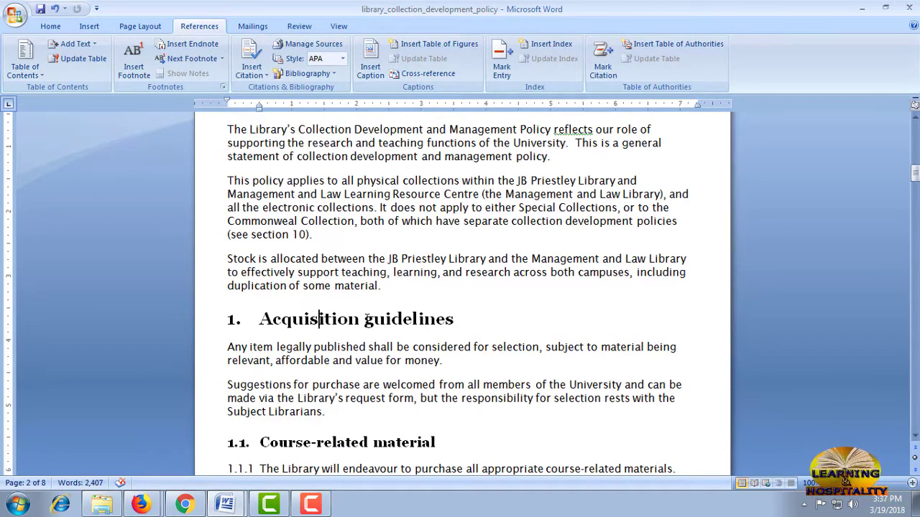
pyautogui.click(75, 44)
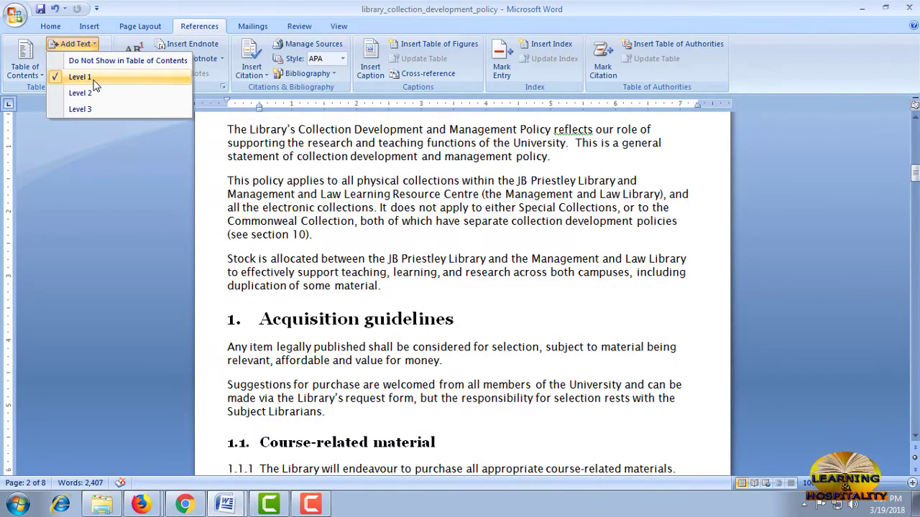
pyautogui.click(343, 330)
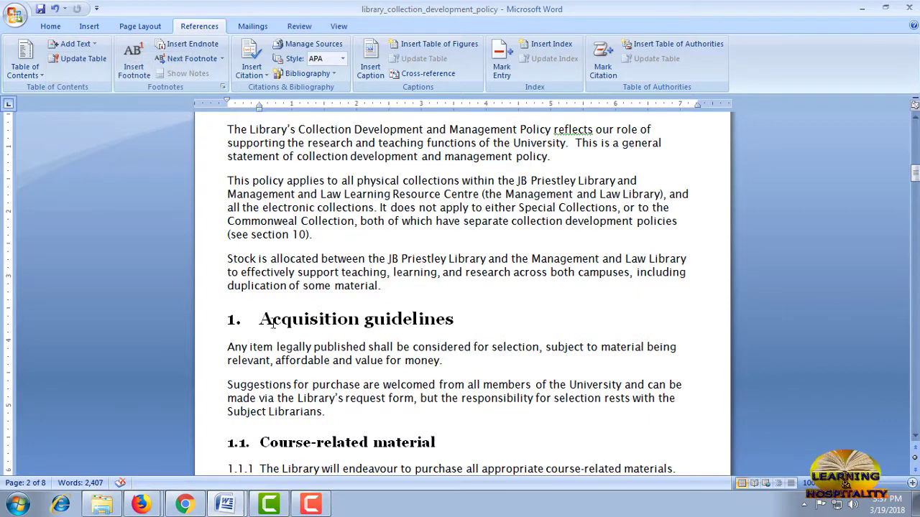
pyautogui.scroll(-1, 321, 325)
pyautogui.scroll(-2, 321, 326)
pyautogui.scroll(-5, 321, 325)
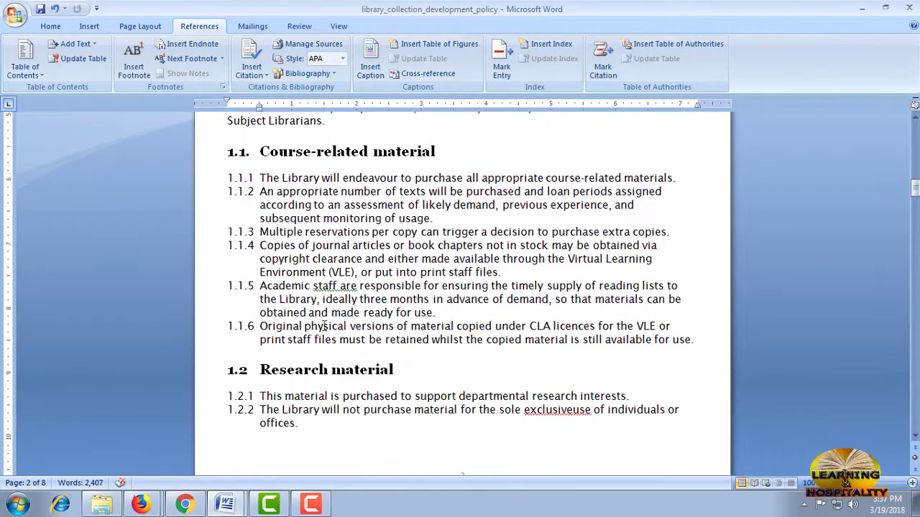
pyautogui.scroll(-3, 323, 331)
pyautogui.scroll(-5, 324, 332)
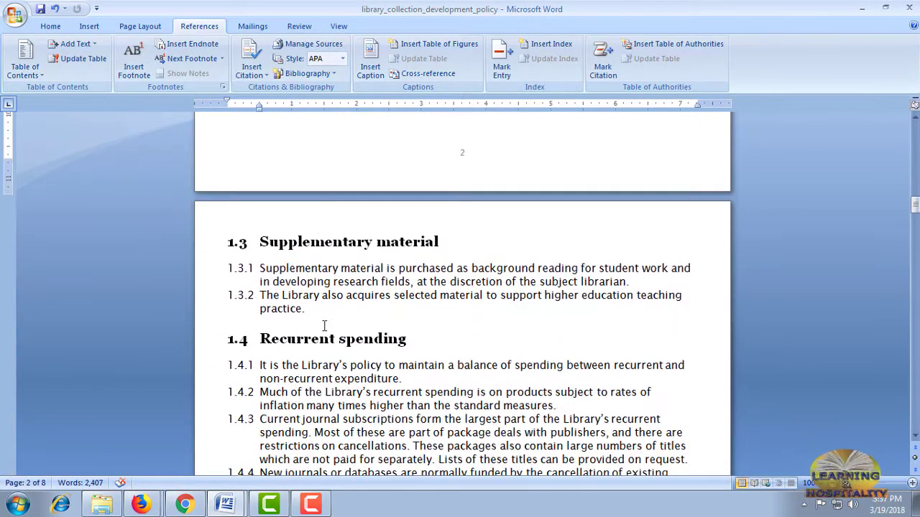
pyautogui.click(323, 241)
pyautogui.click(75, 44)
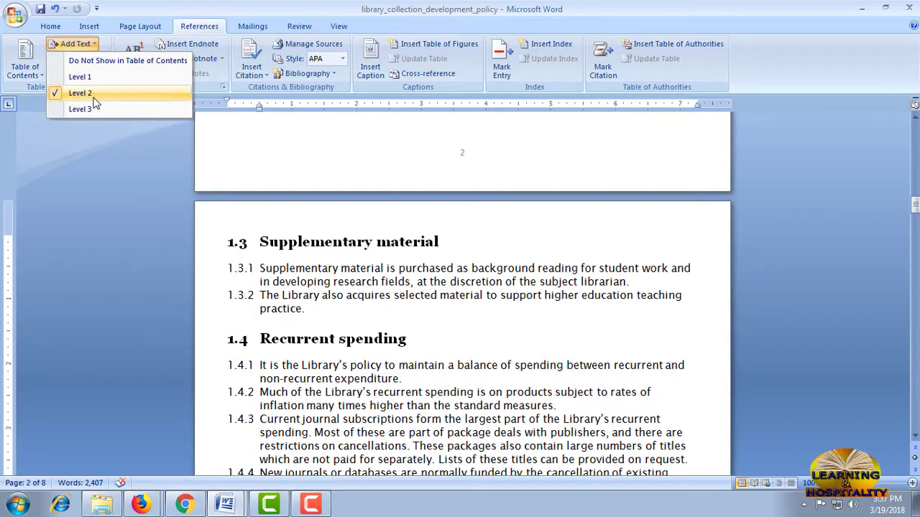
pyautogui.click(326, 352)
pyautogui.scroll(3, 327, 353)
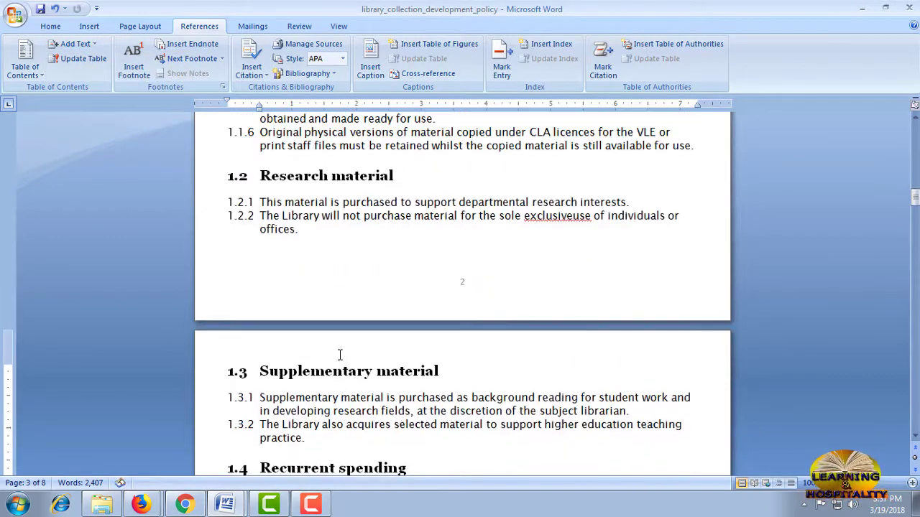
pyautogui.scroll(5, 331, 352)
pyautogui.scroll(8, 336, 353)
pyautogui.scroll(1, 338, 352)
pyautogui.scroll(-2, 288, 316)
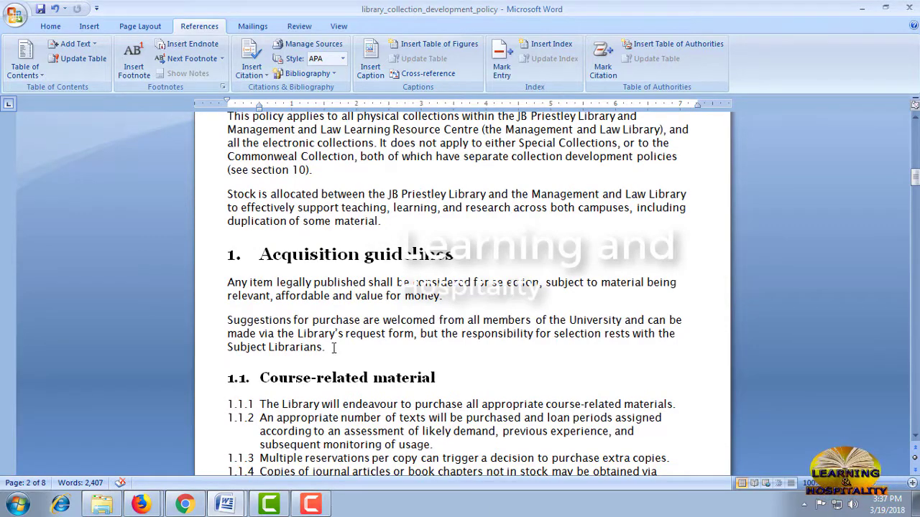
pyautogui.scroll(-4, 333, 347)
pyautogui.scroll(-5, 353, 360)
pyautogui.scroll(-3, 354, 359)
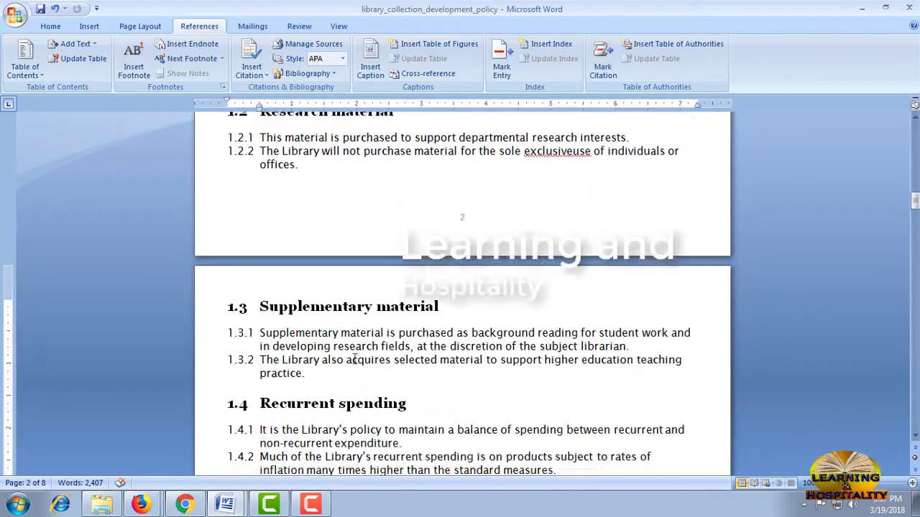
pyautogui.scroll(-3, 353, 360)
pyautogui.scroll(-4, 354, 361)
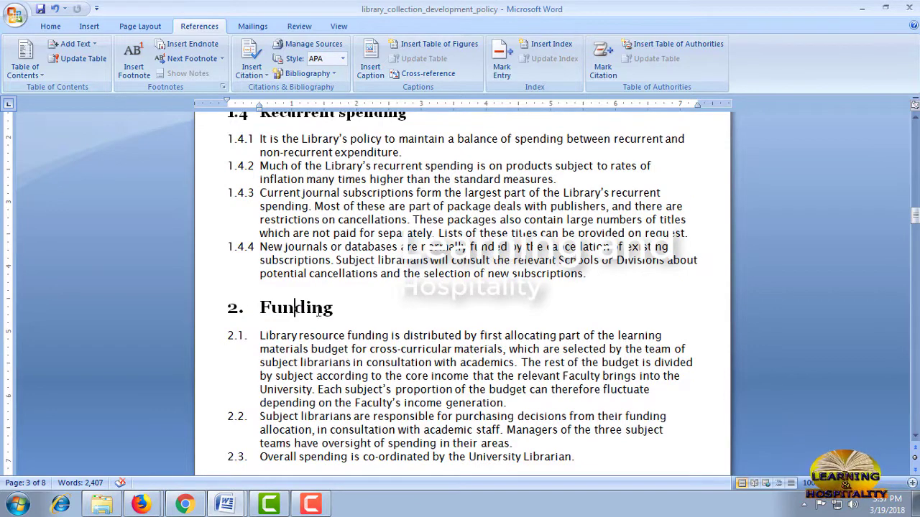
# - Check the contents level of the Funding heading without changing it
pyautogui.click(78, 46)
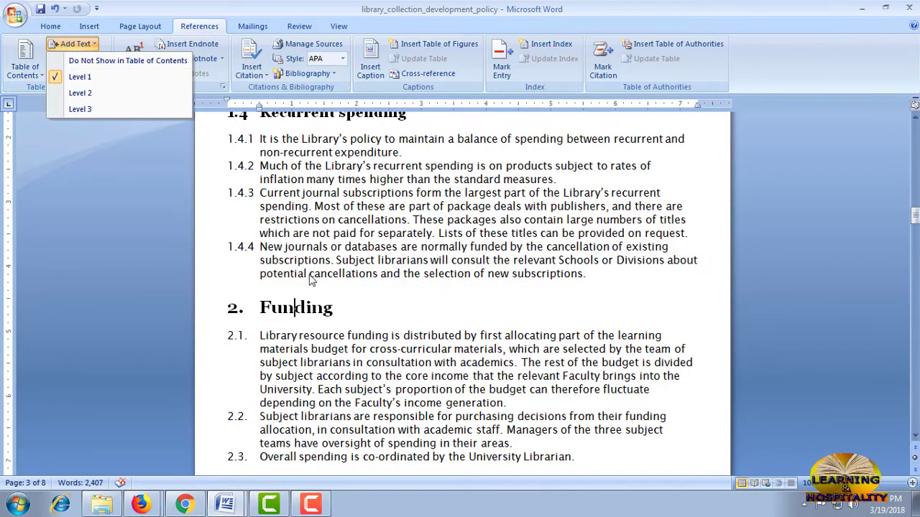
pyautogui.click(356, 325)
pyautogui.scroll(-6, 355, 325)
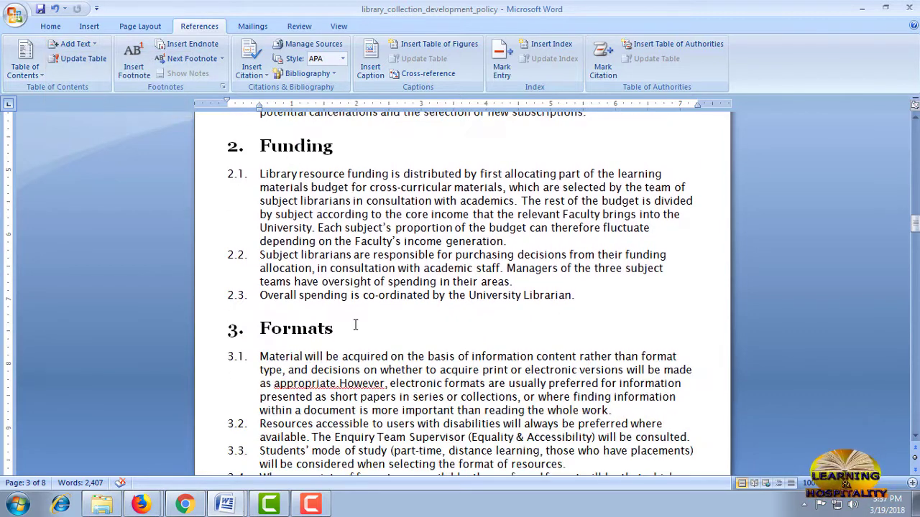
pyautogui.scroll(2, 237, 196)
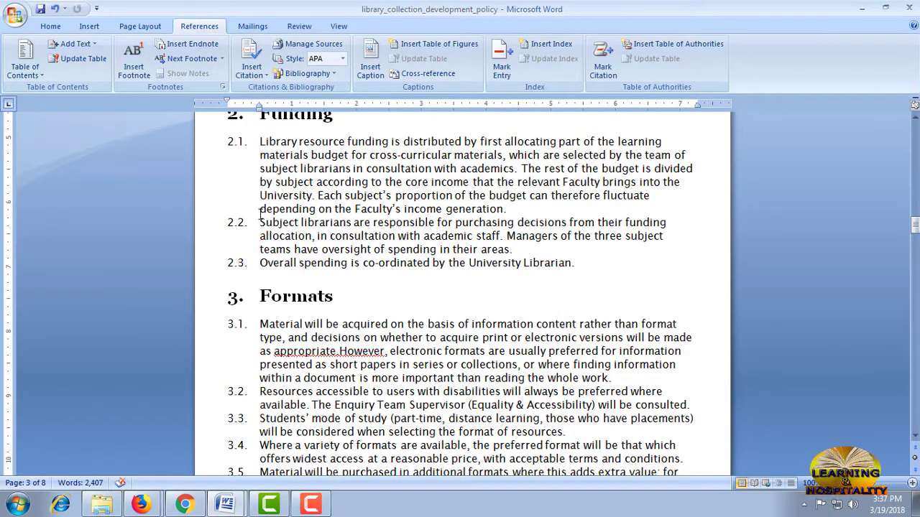
pyautogui.click(76, 43)
pyautogui.click(406, 253)
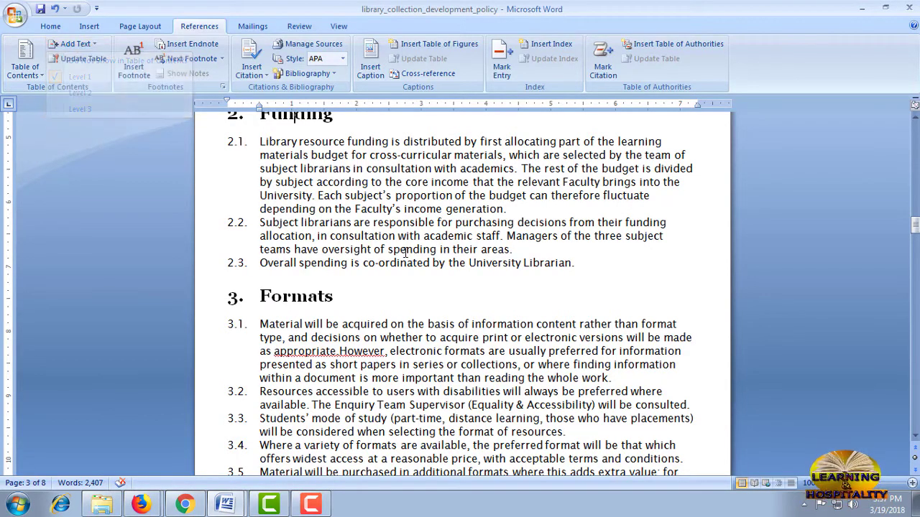
pyautogui.scroll(-3, 406, 253)
pyautogui.scroll(-5, 373, 251)
pyautogui.scroll(-1, 334, 250)
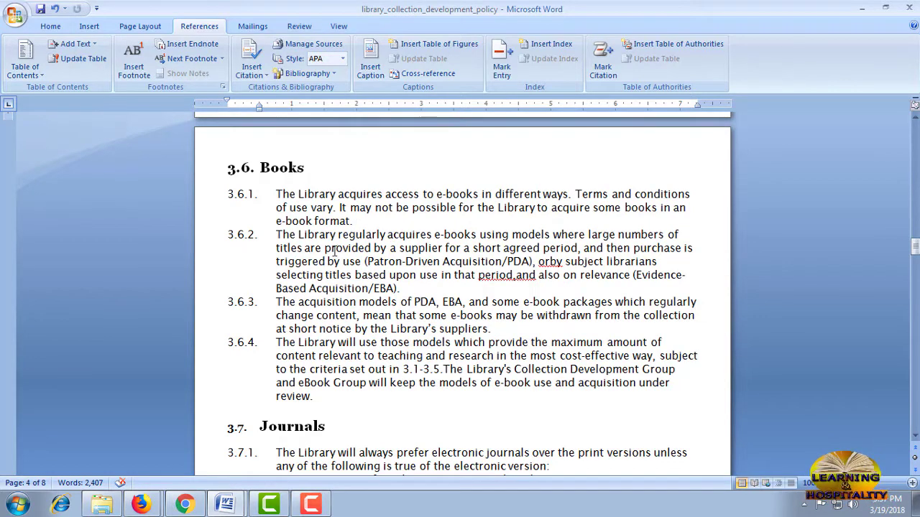
# - Confirm the Books heading uses contents Level 2
pyautogui.click(279, 167)
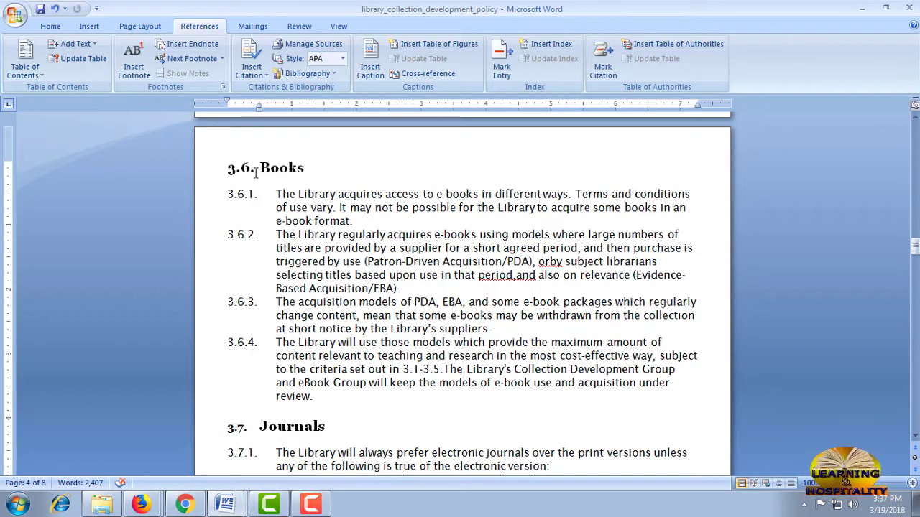
pyautogui.click(76, 44)
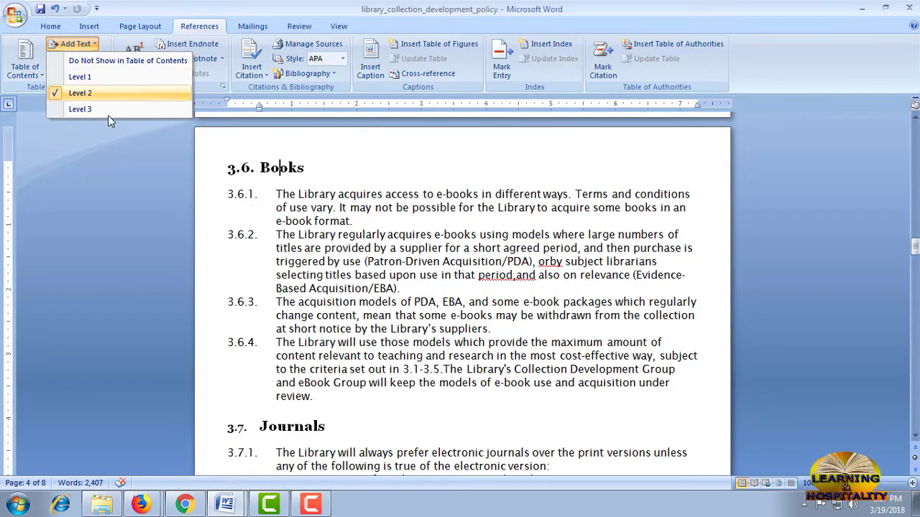
pyautogui.click(372, 247)
pyautogui.scroll(-3, 372, 250)
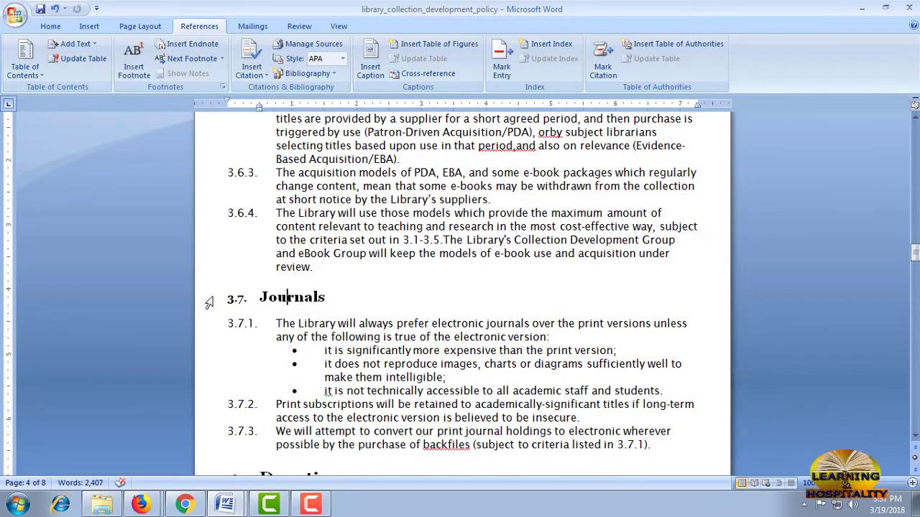
pyautogui.scroll(-6, 397, 313)
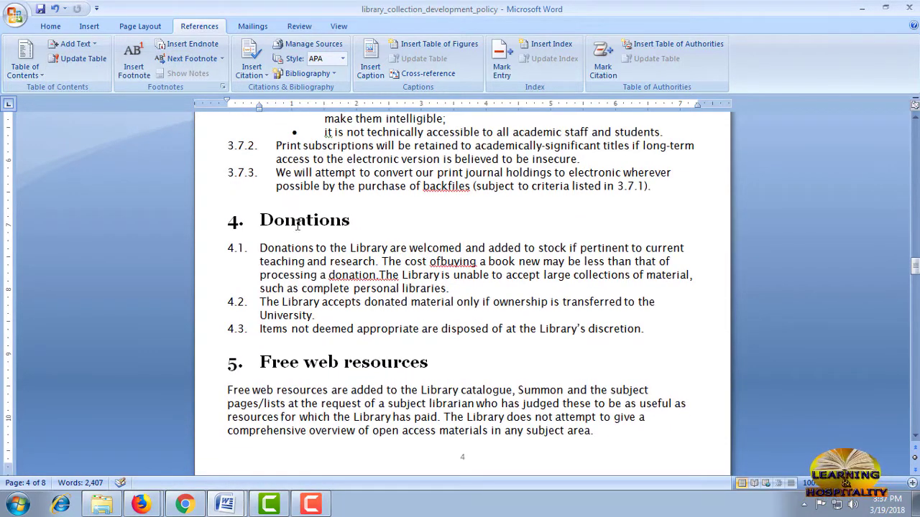
# - Confirm the Donations heading uses Level 1, then return to the title page
pyautogui.click(75, 44)
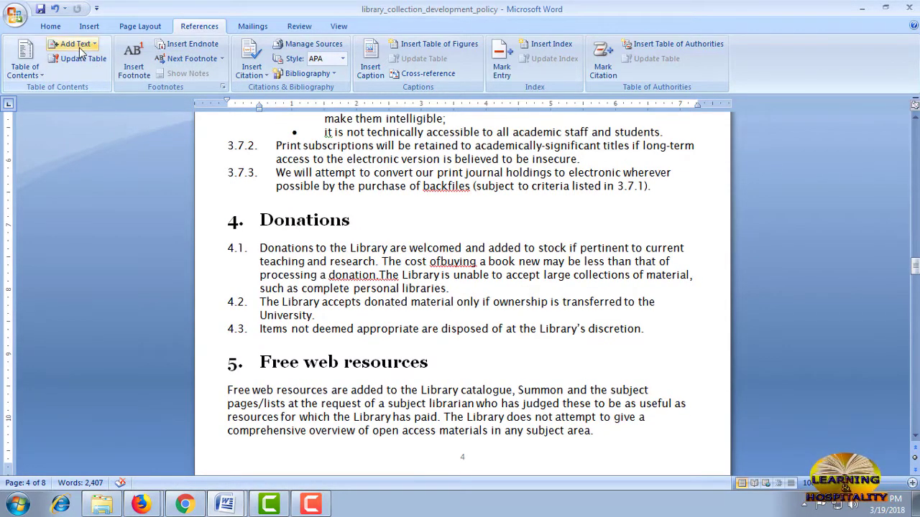
pyautogui.click(301, 256)
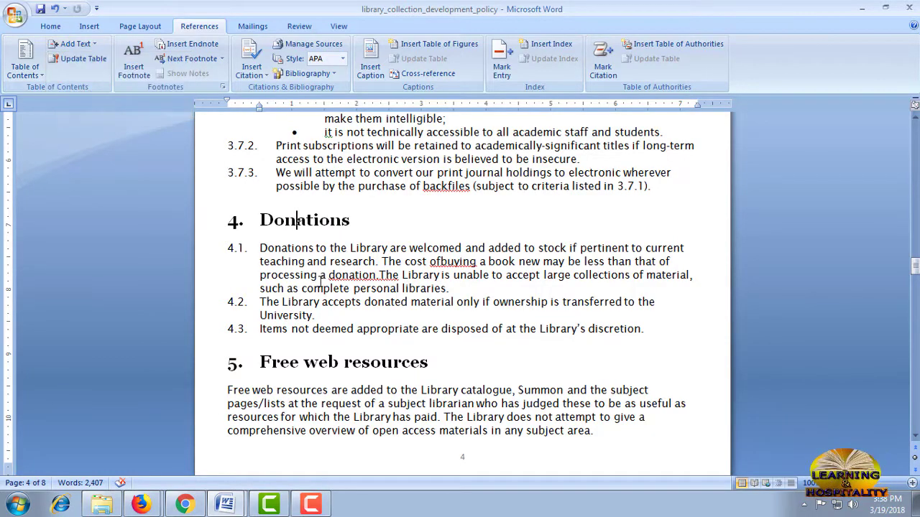
pyautogui.scroll(-4, 316, 284)
pyautogui.scroll(-4, 317, 284)
pyautogui.scroll(-3, 316, 295)
pyautogui.scroll(-4, 316, 297)
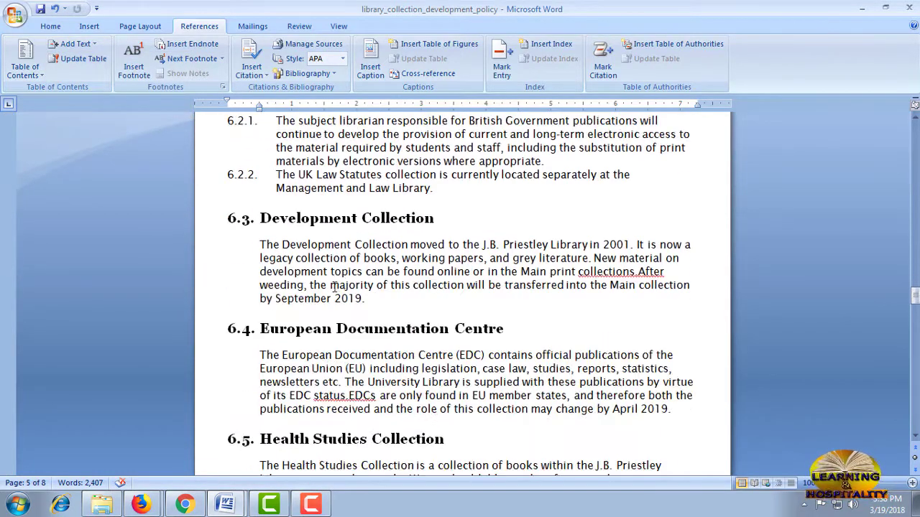
pyautogui.scroll(-3, 317, 297)
pyautogui.scroll(-5, 316, 297)
pyautogui.scroll(-4, 806, 306)
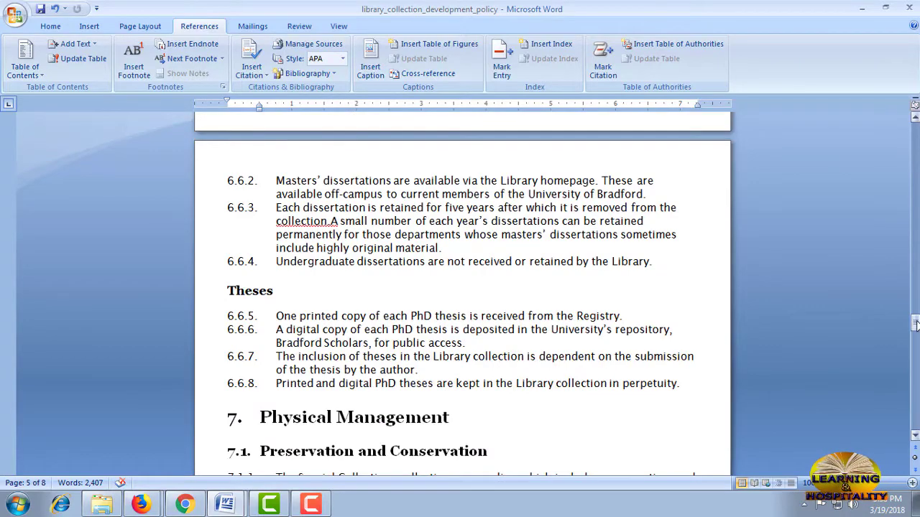
pyautogui.moveTo(915, 325); pyautogui.dragTo(915, 126)
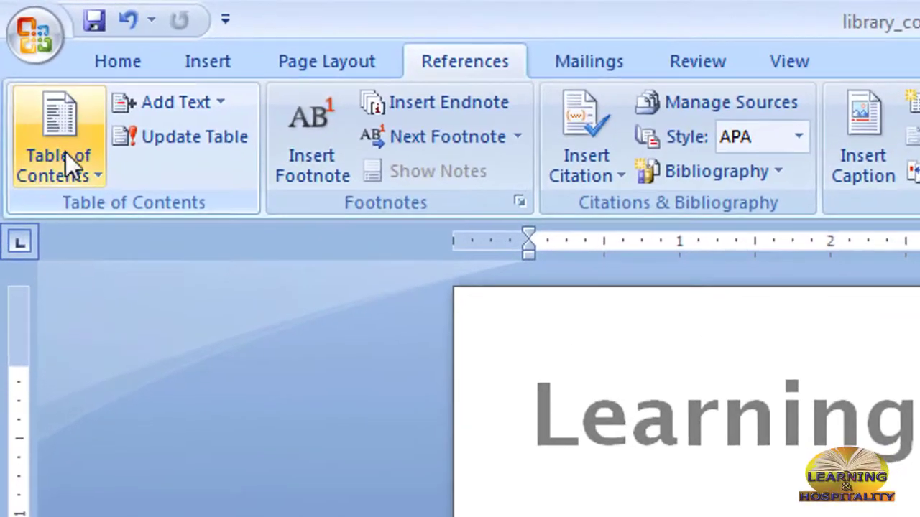
# - Insert an automatic table of contents and centre its Contents heading at 20 points
pyautogui.click(25, 61)
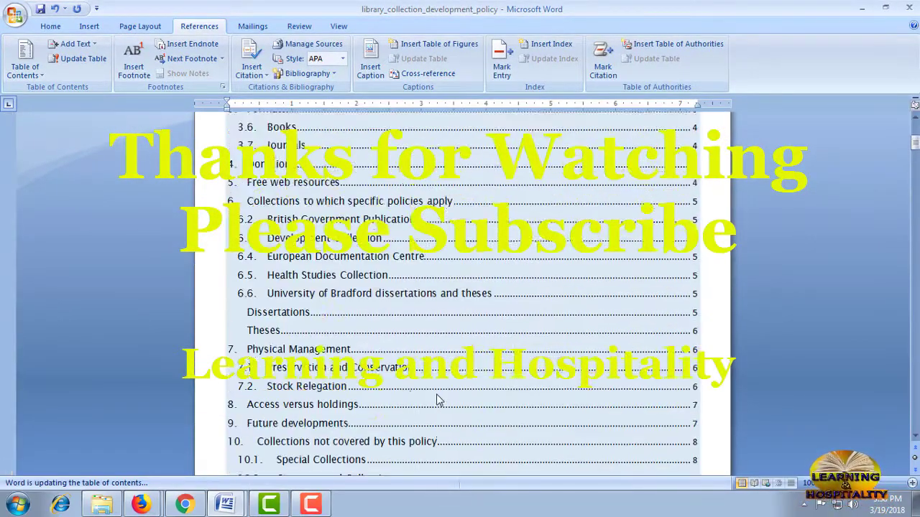
pyautogui.scroll(2, 440, 399)
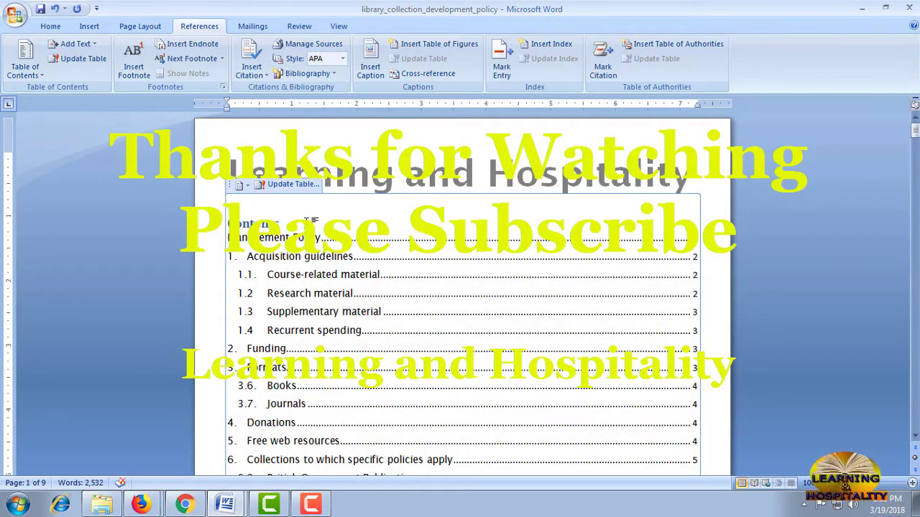
pyautogui.click(51, 26)
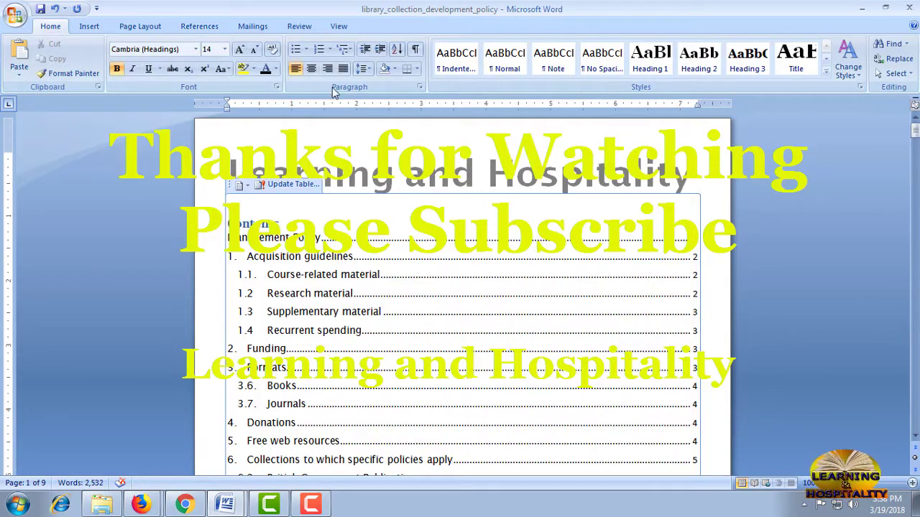
pyautogui.click(311, 69)
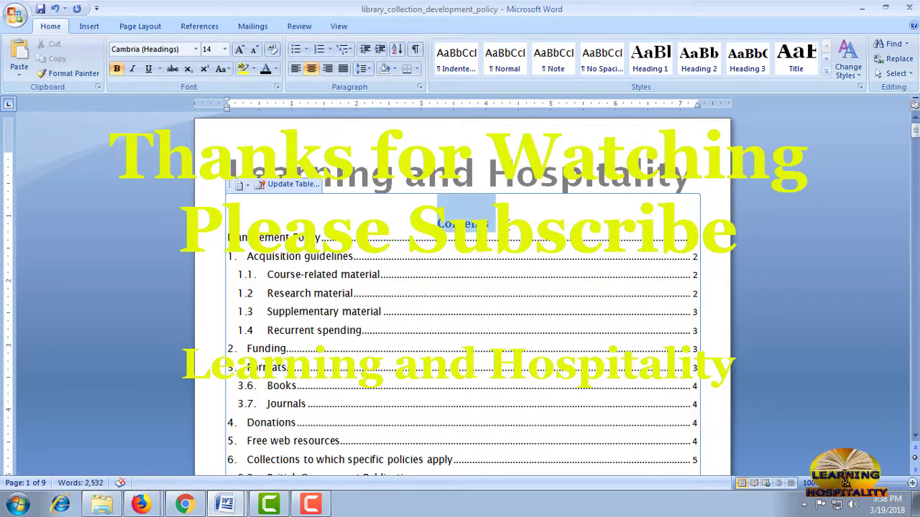
pyautogui.click(242, 54)
pyautogui.click(242, 54)
pyautogui.click(242, 53)
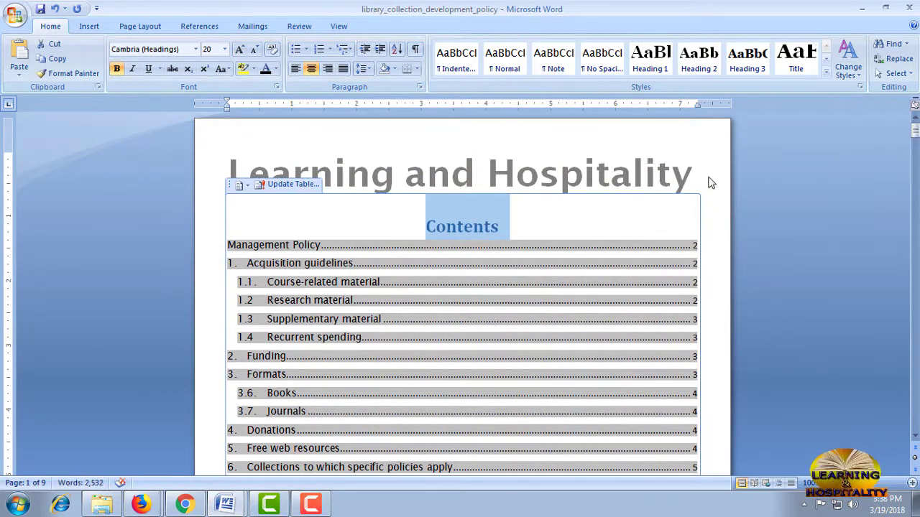
pyautogui.click(541, 223)
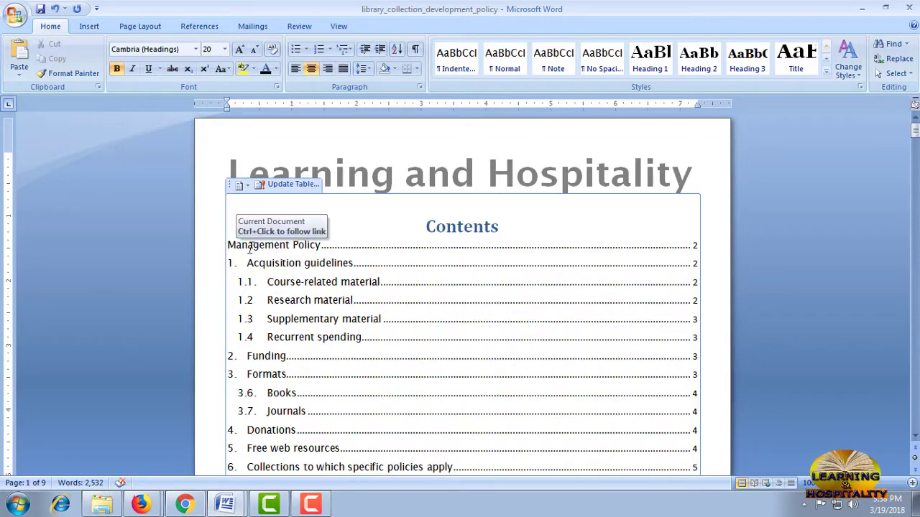
pyautogui.moveTo(236, 238); pyautogui.dragTo(326, 237)
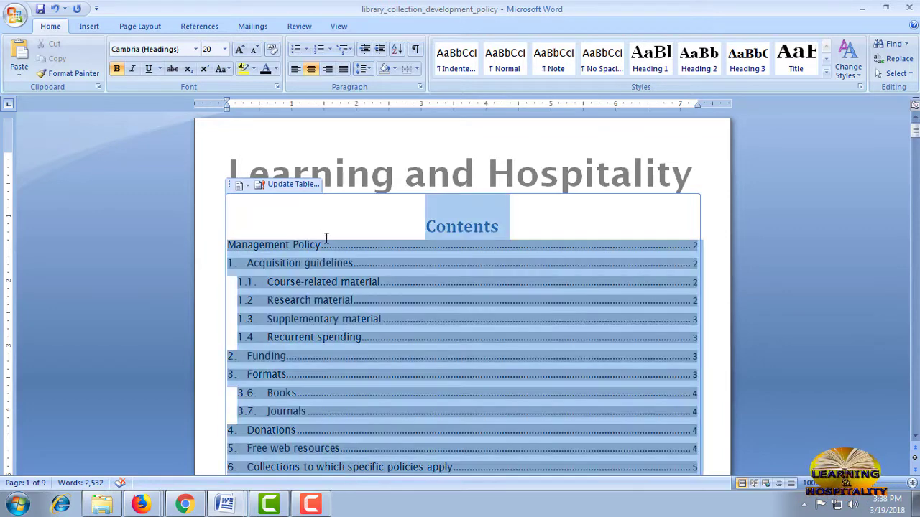
pyautogui.click(267, 243)
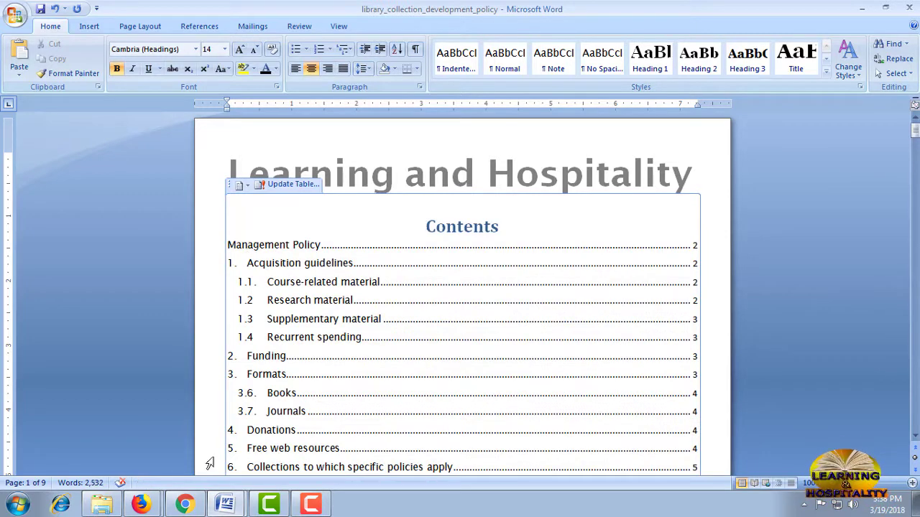
# - Delete the blank page that precedes the Management Policy heading
pyautogui.scroll(-5, 421, 222)
pyautogui.scroll(-3, 417, 224)
pyautogui.scroll(-5, 414, 226)
pyautogui.scroll(-4, 414, 226)
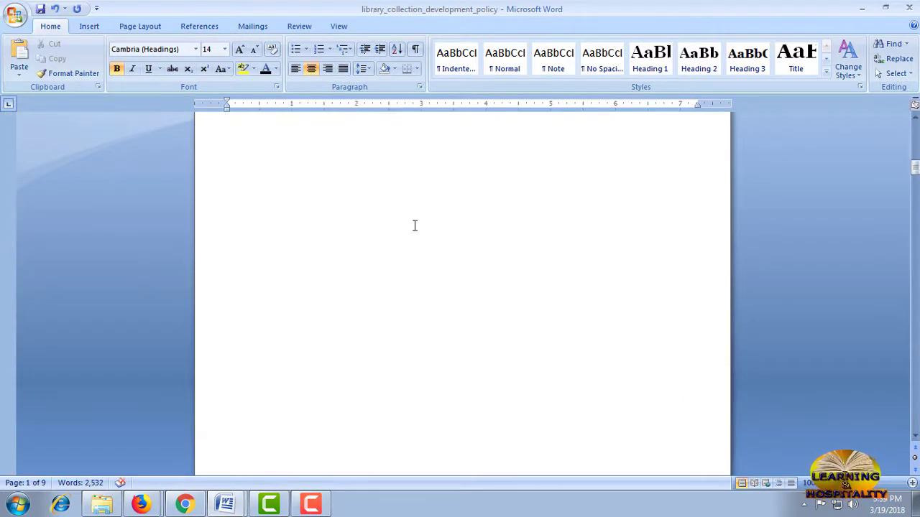
pyautogui.scroll(-5, 410, 229)
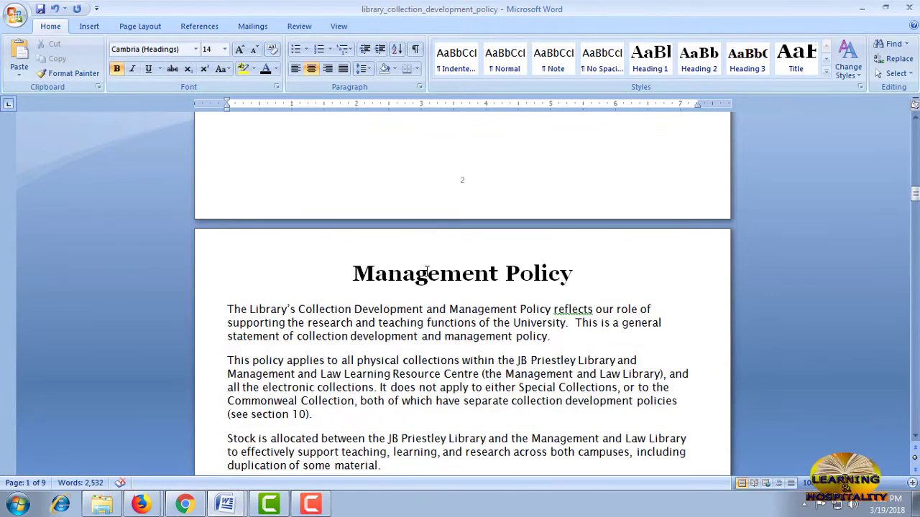
pyautogui.moveTo(352, 273); pyautogui.dragTo(583, 275)
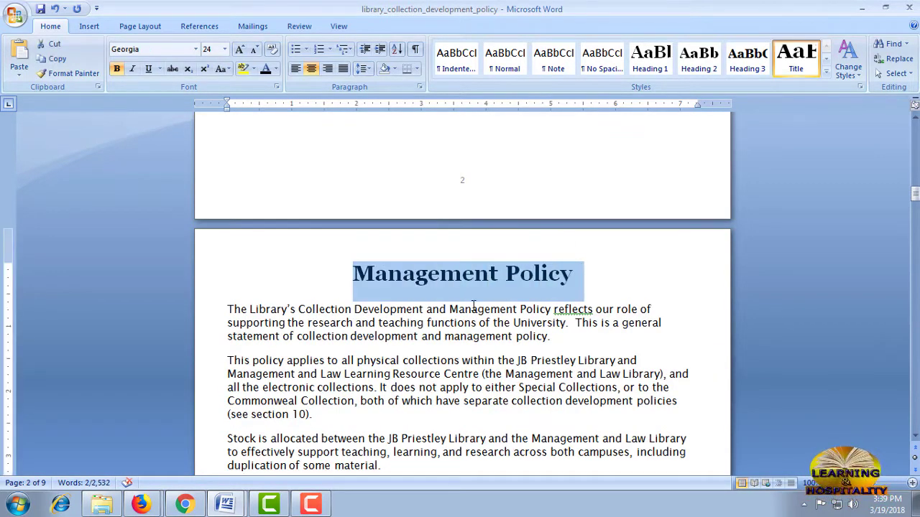
pyautogui.scroll(3, 409, 278)
pyautogui.scroll(3, 408, 278)
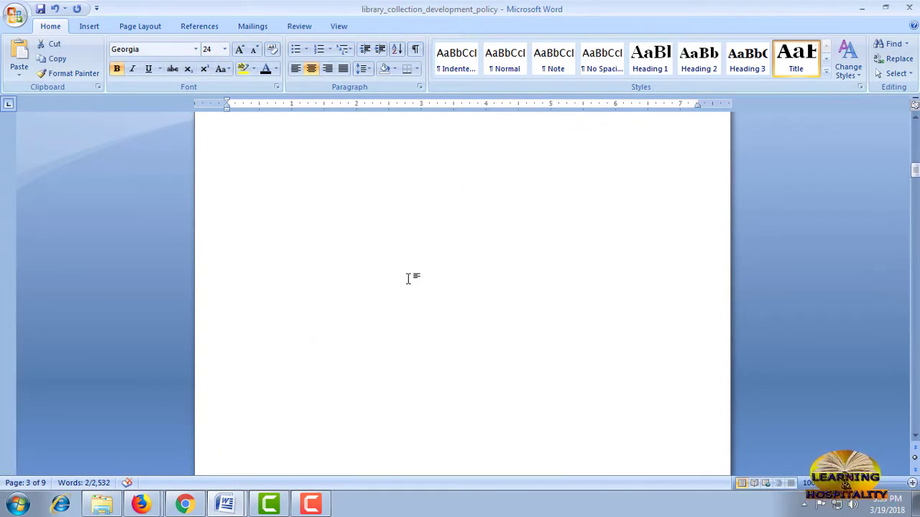
pyautogui.scroll(2, 408, 278)
pyautogui.scroll(2, 407, 278)
pyautogui.click(353, 314)
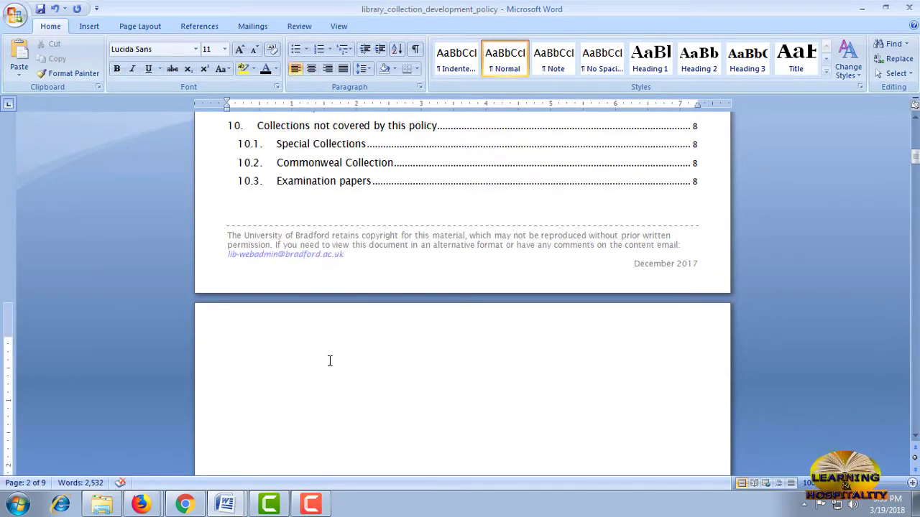
pyautogui.press('Delete')
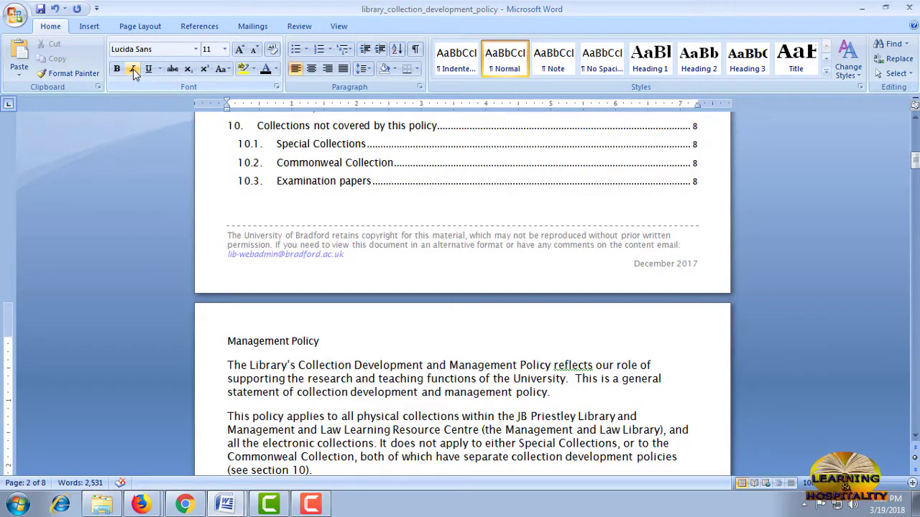
# - Centre the Management Policy line on its page
pyautogui.click(313, 69)
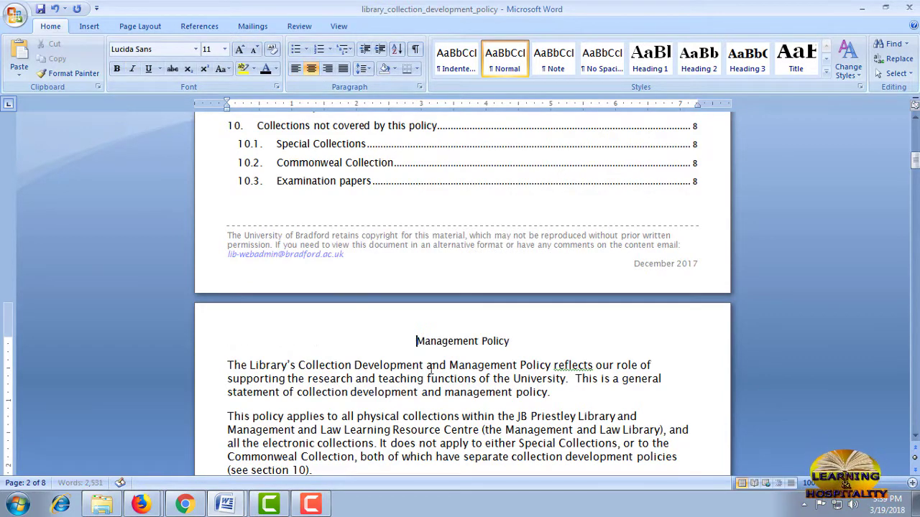
pyautogui.scroll(5, 438, 352)
pyautogui.scroll(7, 438, 352)
# - Scroll through the numbered contents list and the section headings
pyautogui.scroll(1, 438, 352)
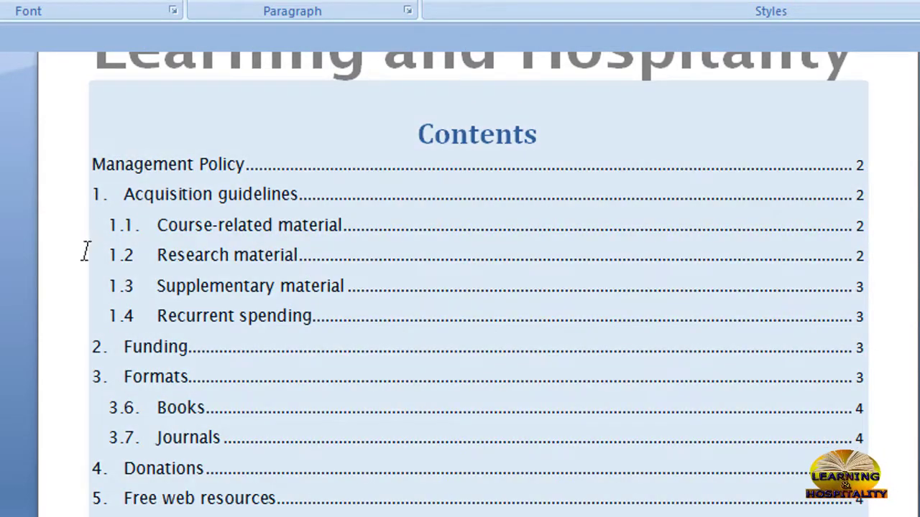
pyautogui.scroll(-2, 399, 363)
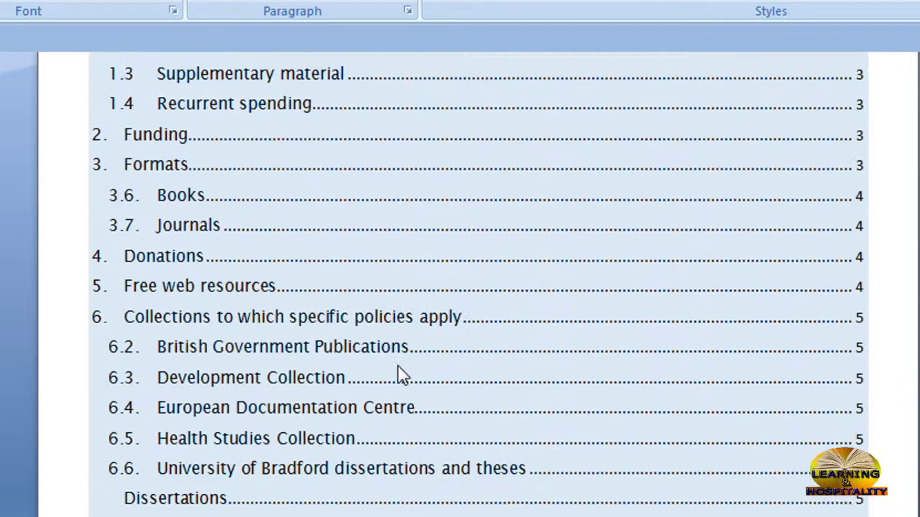
pyautogui.scroll(-3, 400, 363)
pyautogui.scroll(-2, 399, 363)
pyautogui.scroll(-4, 388, 365)
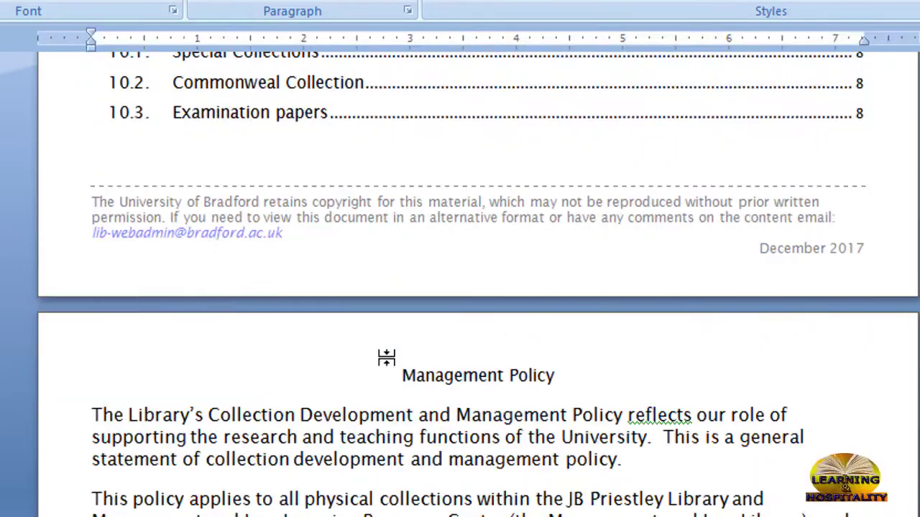
pyautogui.scroll(3, 388, 365)
pyautogui.scroll(2, 390, 362)
pyautogui.scroll(-4, 594, 386)
pyautogui.scroll(-4, 593, 386)
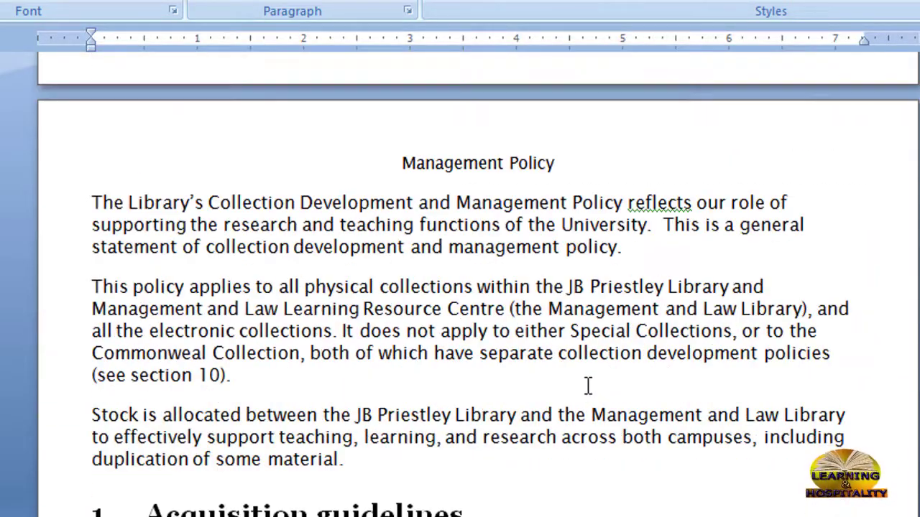
pyautogui.scroll(-5, 587, 386)
pyautogui.scroll(-4, 234, 346)
pyautogui.scroll(-5, 237, 346)
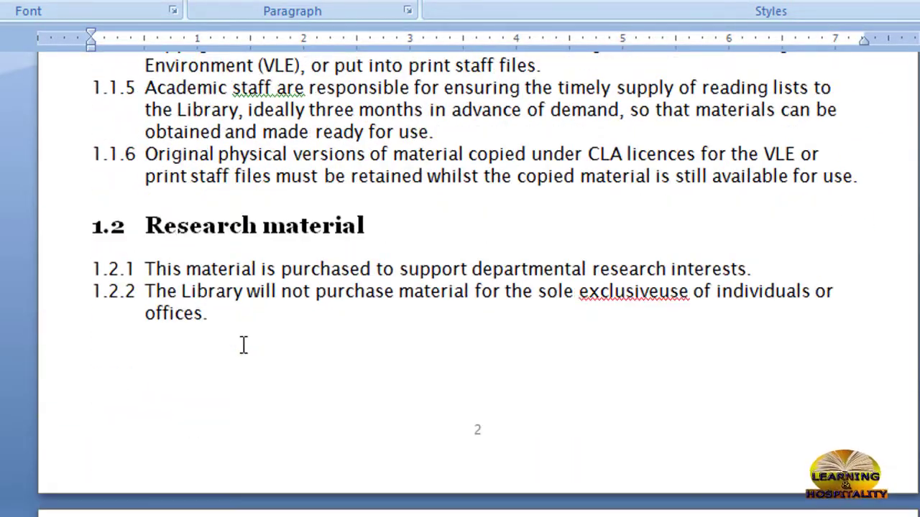
pyautogui.scroll(-5, 240, 346)
pyautogui.scroll(-5, 243, 346)
pyautogui.scroll(-4, 244, 346)
pyautogui.scroll(-4, 245, 346)
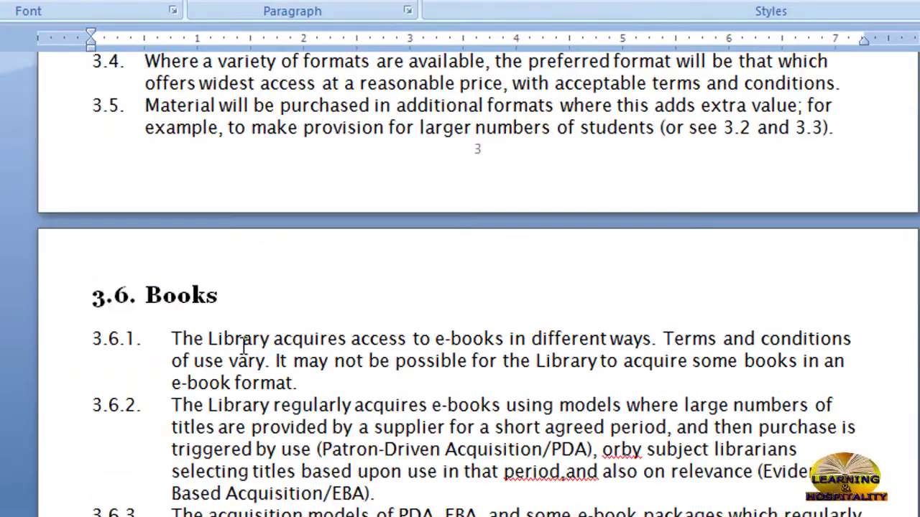
# - Bring up the References tools with Alt+S and return to the top of the document
pyautogui.scroll(8, 244, 346)
pyautogui.scroll(7, 244, 348)
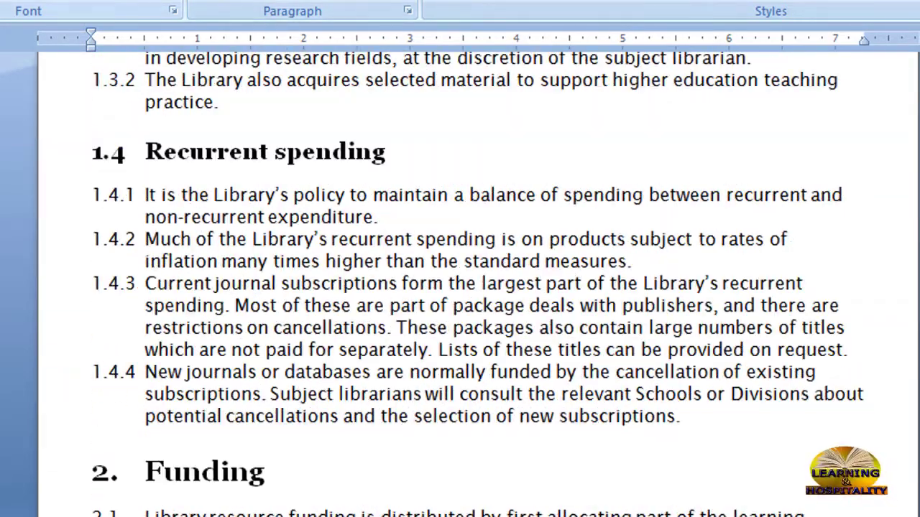
pyautogui.hotkey('alt', 's')
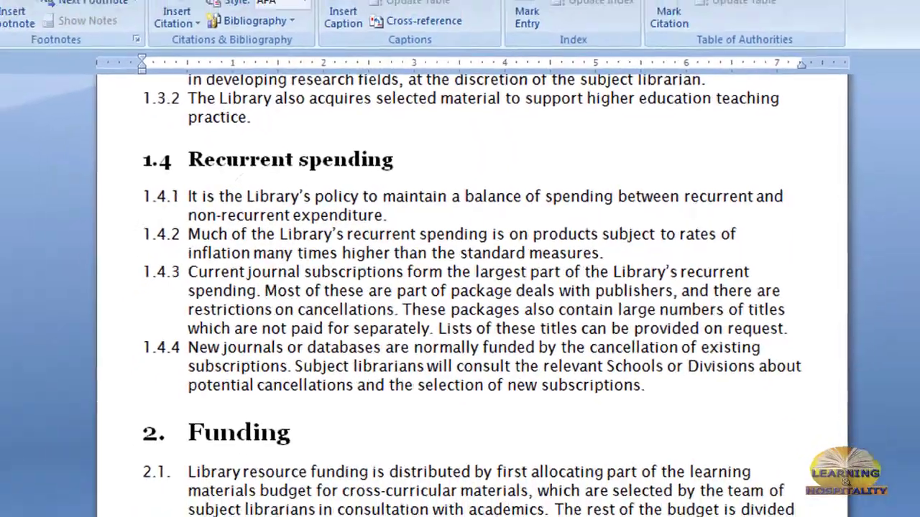
pyautogui.moveTo(914, 183); pyautogui.dragTo(914, 132)
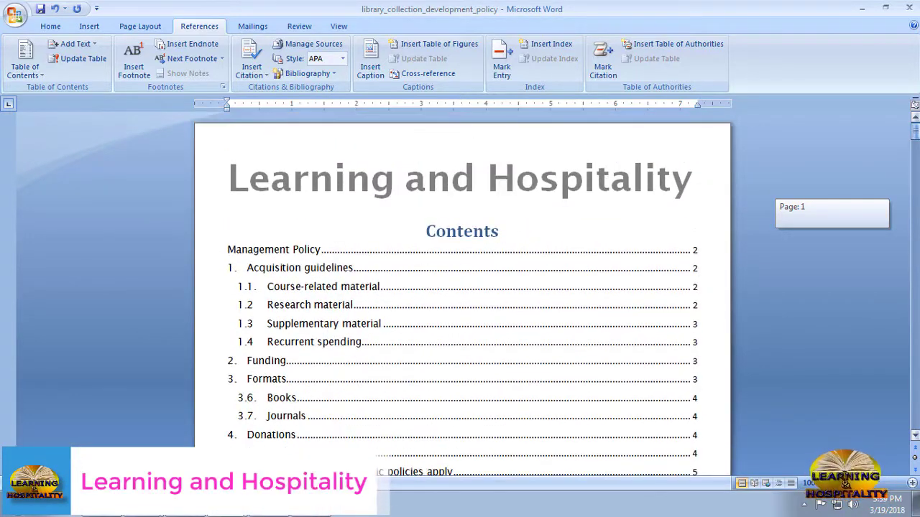
pyautogui.click(390, 290)
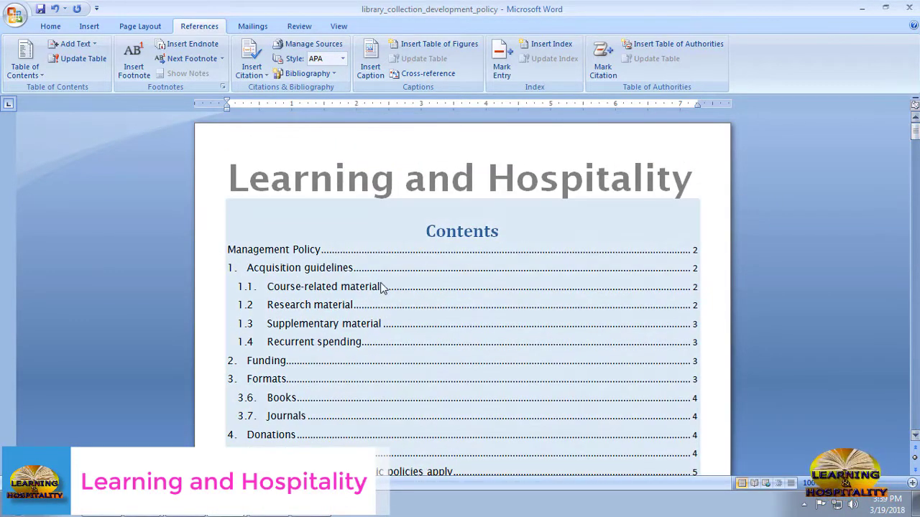
pyautogui.scroll(-2, 383, 287)
pyautogui.scroll(-1, 477, 318)
pyautogui.scroll(-3, 481, 323)
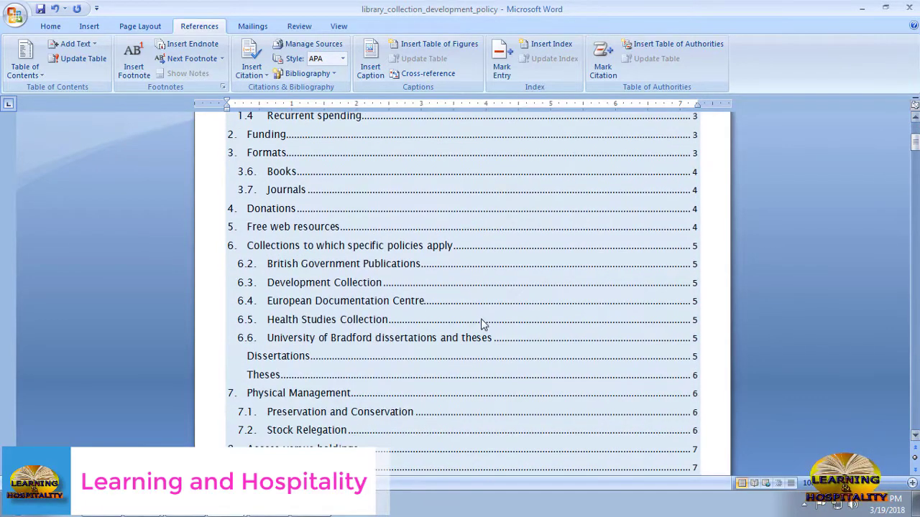
pyautogui.scroll(-4, 481, 323)
pyautogui.scroll(-4, 493, 318)
pyautogui.scroll(-4, 493, 318)
pyautogui.scroll(-2, 489, 314)
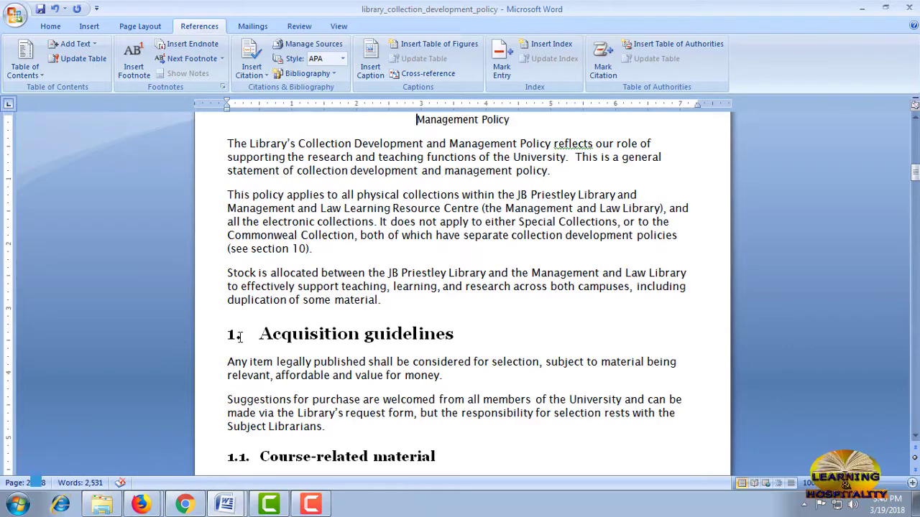
pyautogui.scroll(-3, 271, 333)
pyautogui.scroll(-1, 295, 334)
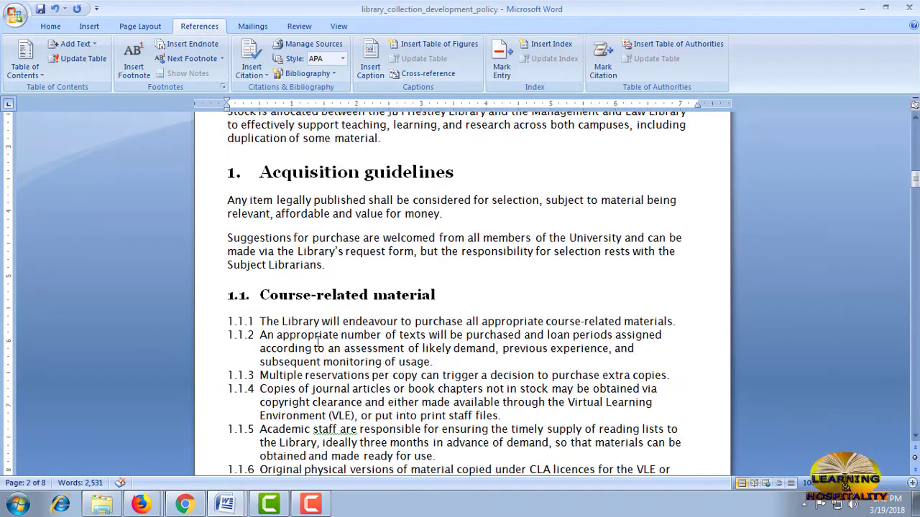
pyautogui.scroll(-5, 320, 338)
pyautogui.scroll(5, 320, 335)
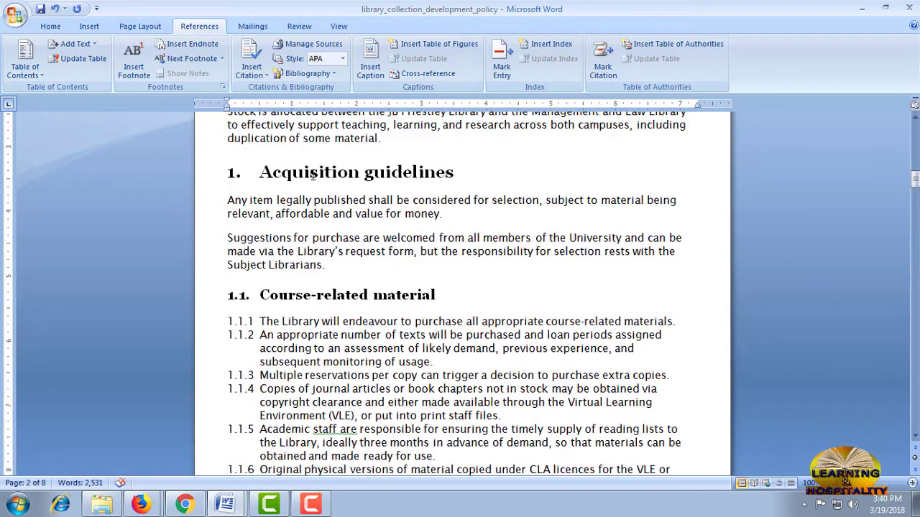
pyautogui.click(313, 176)
pyautogui.click(71, 44)
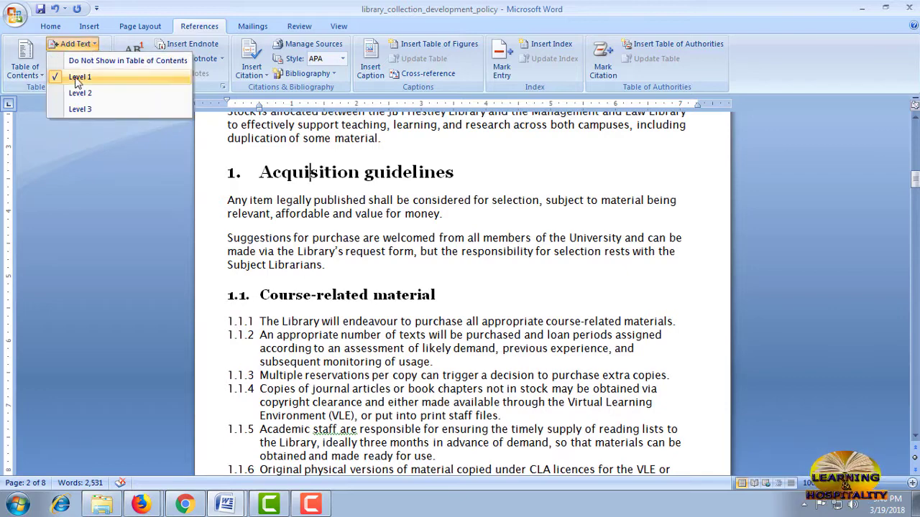
pyautogui.click(80, 83)
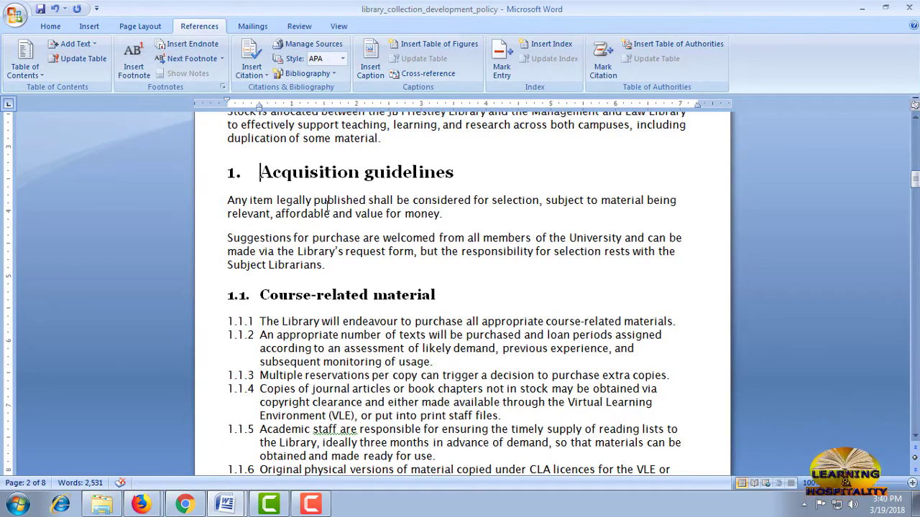
pyautogui.click(260, 183)
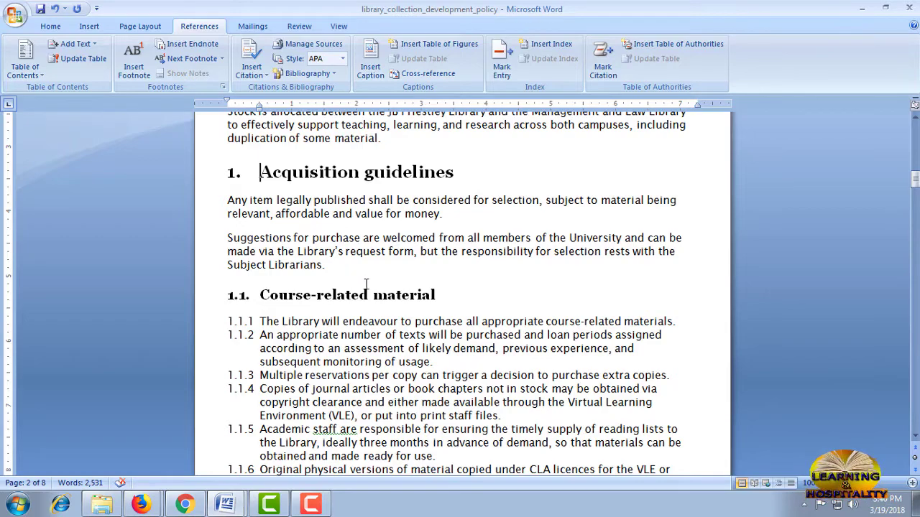
pyautogui.scroll(-4, 362, 229)
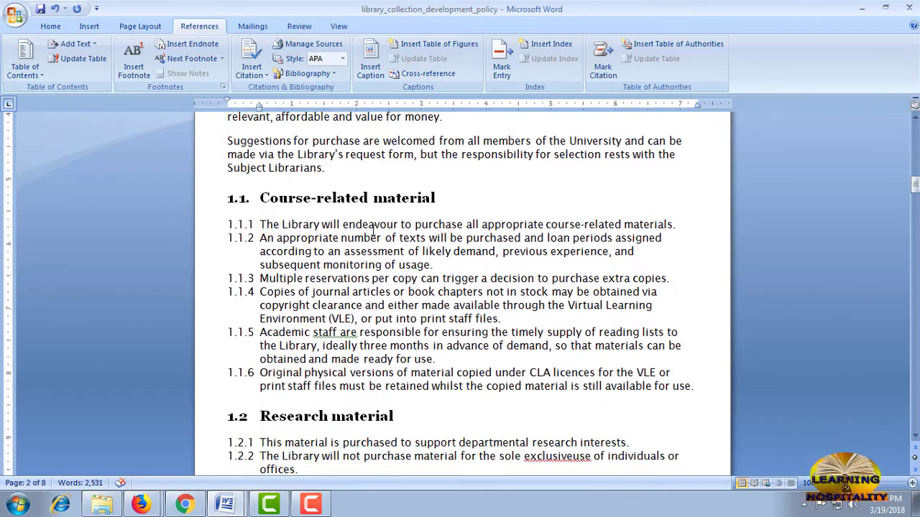
pyautogui.scroll(-3, 370, 233)
pyautogui.scroll(-3, 375, 236)
pyautogui.scroll(2, 375, 237)
pyautogui.scroll(8, 375, 237)
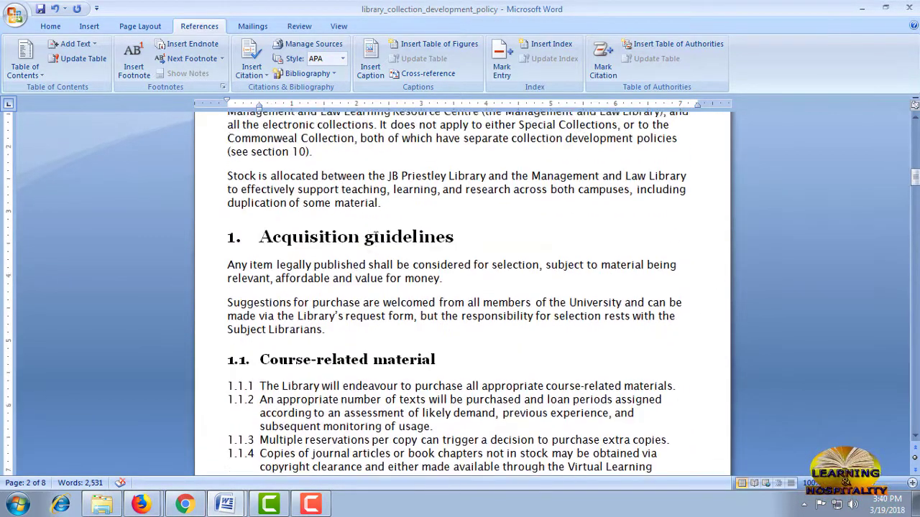
pyautogui.scroll(5, 375, 236)
pyautogui.scroll(3, 375, 236)
pyautogui.scroll(3, 374, 239)
pyautogui.scroll(-3, 473, 326)
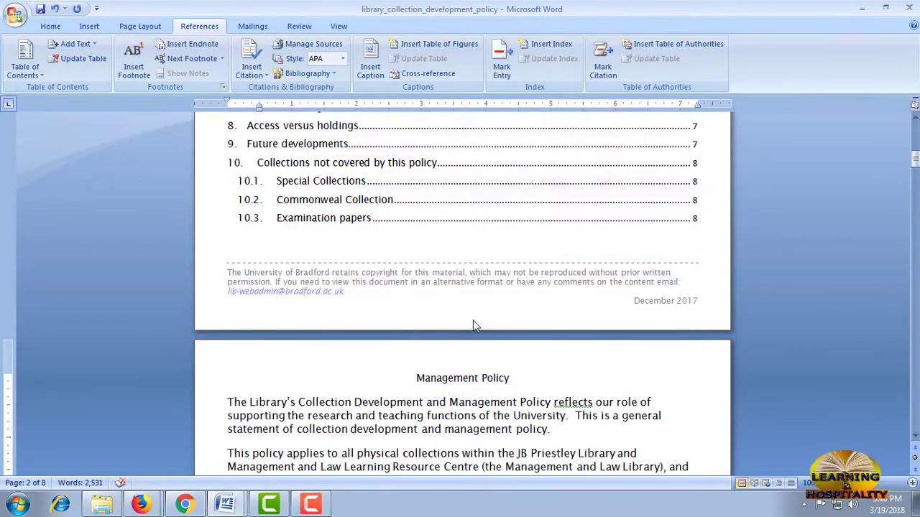
pyautogui.scroll(-3, 369, 324)
pyautogui.scroll(-1, 371, 325)
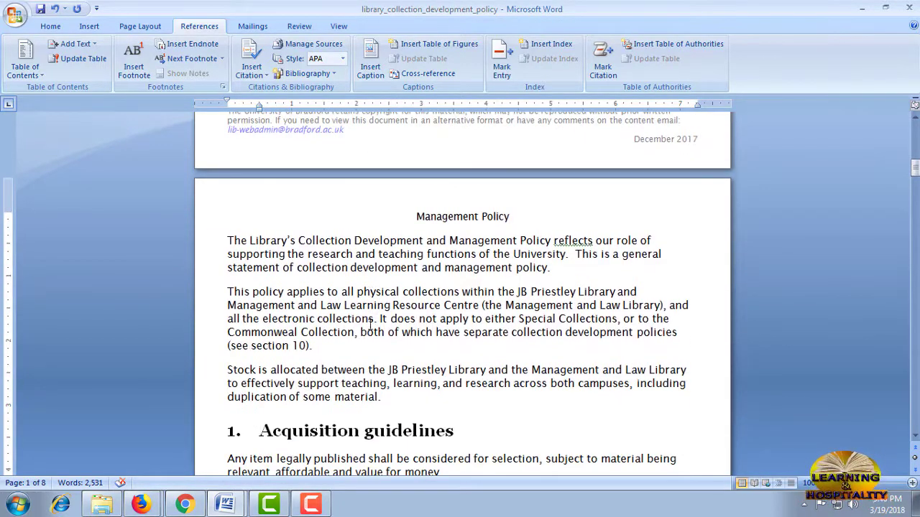
# - Format-paint Acquisition guidelines' numbered Heading 1 style onto Management Policy, then scroll back to Contents
pyautogui.click(50, 27)
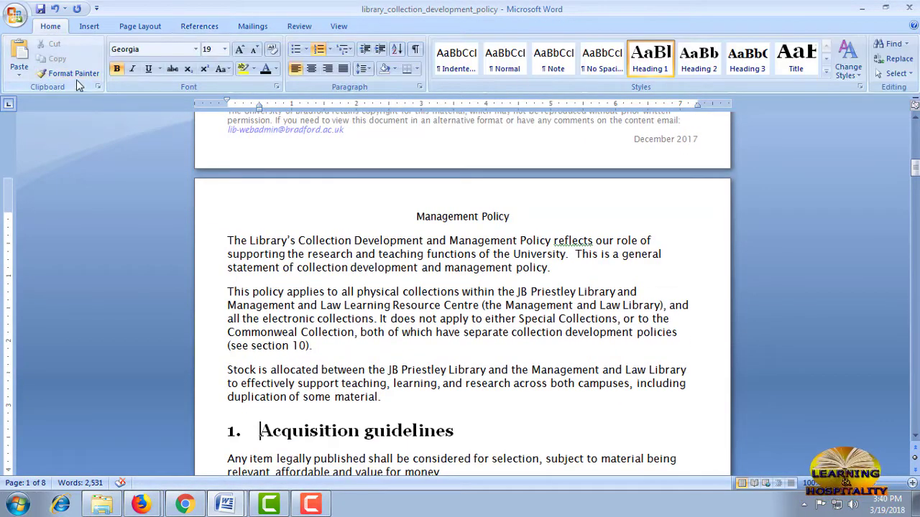
pyautogui.scroll(-3, 287, 238)
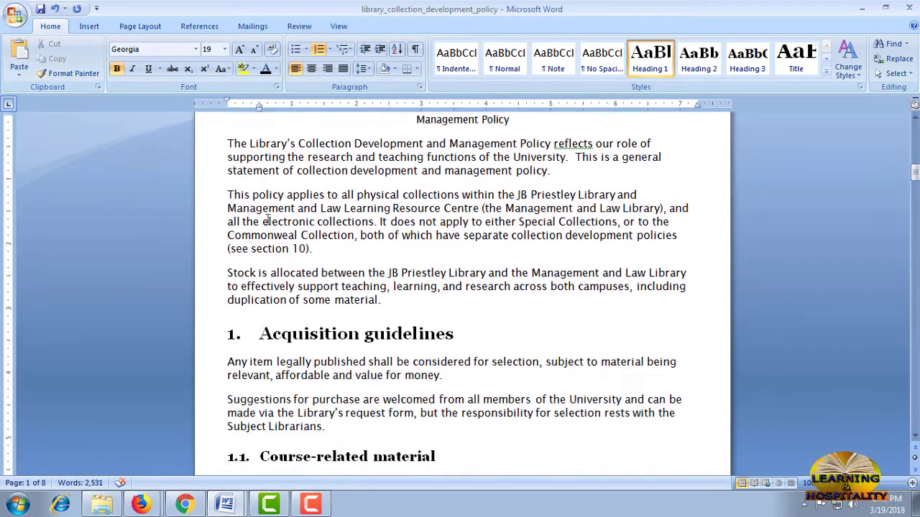
pyautogui.scroll(2, 352, 295)
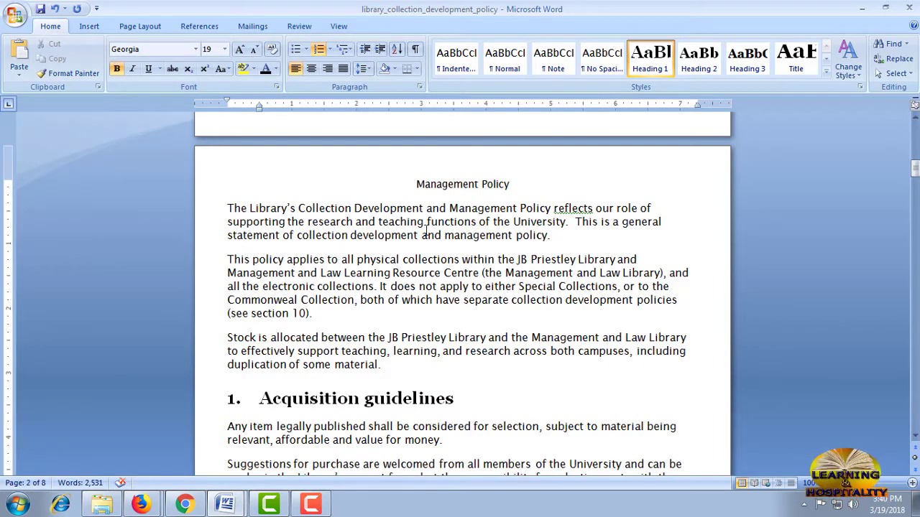
pyautogui.click(68, 73)
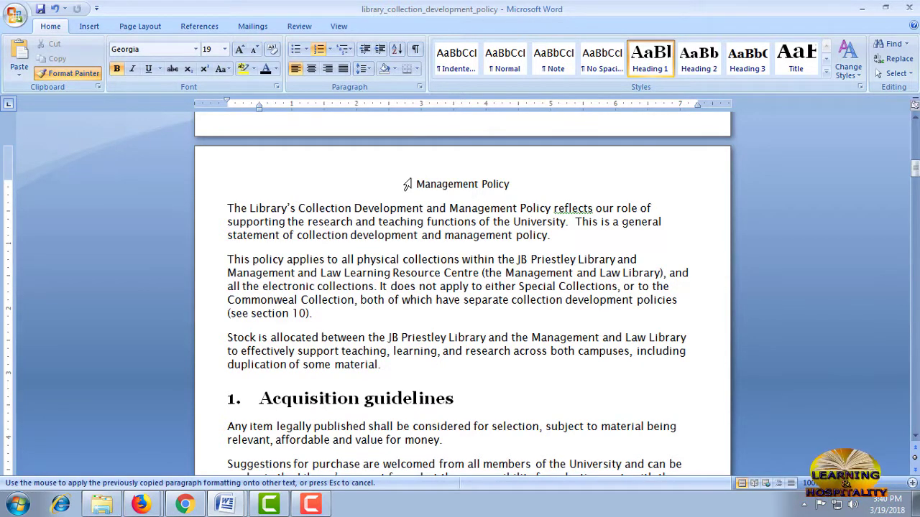
pyautogui.moveTo(408, 188); pyautogui.dragTo(510, 186)
pyautogui.click(328, 195)
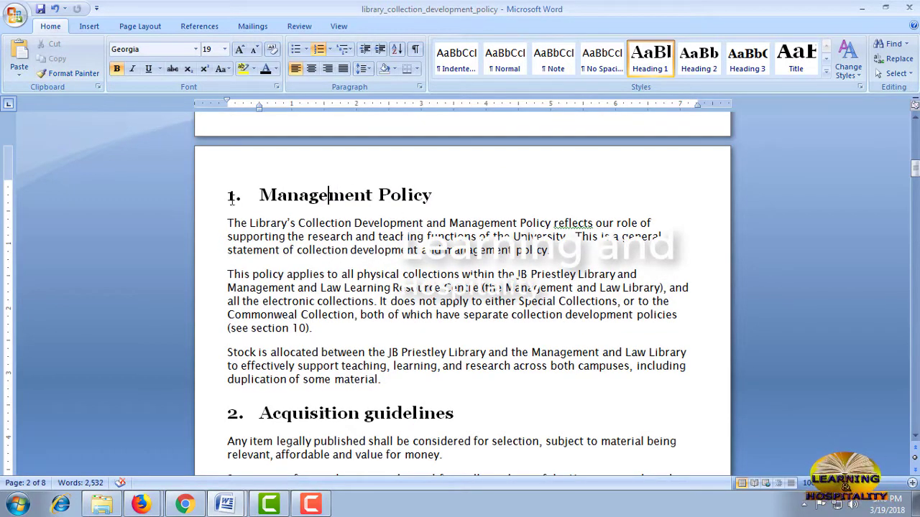
pyautogui.scroll(5, 362, 280)
pyautogui.scroll(10, 363, 280)
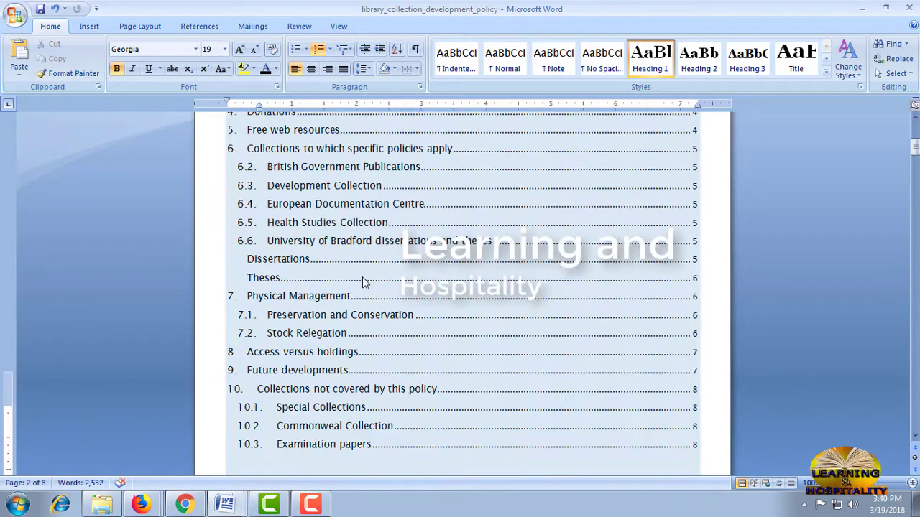
pyautogui.scroll(5, 363, 281)
pyautogui.scroll(3, 362, 282)
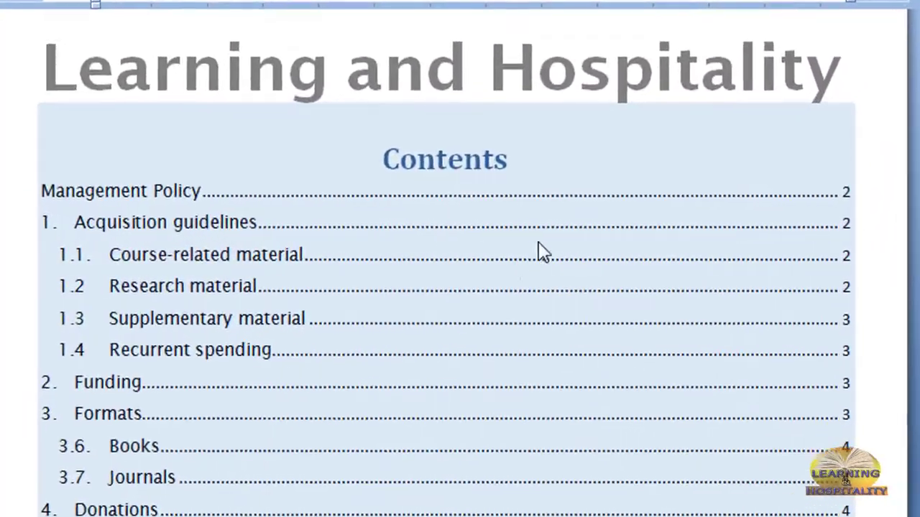
# - Update the entire table of contents so it runs from '1. Management Policy' to '11.3 Examination papers'
pyautogui.click(478, 251)
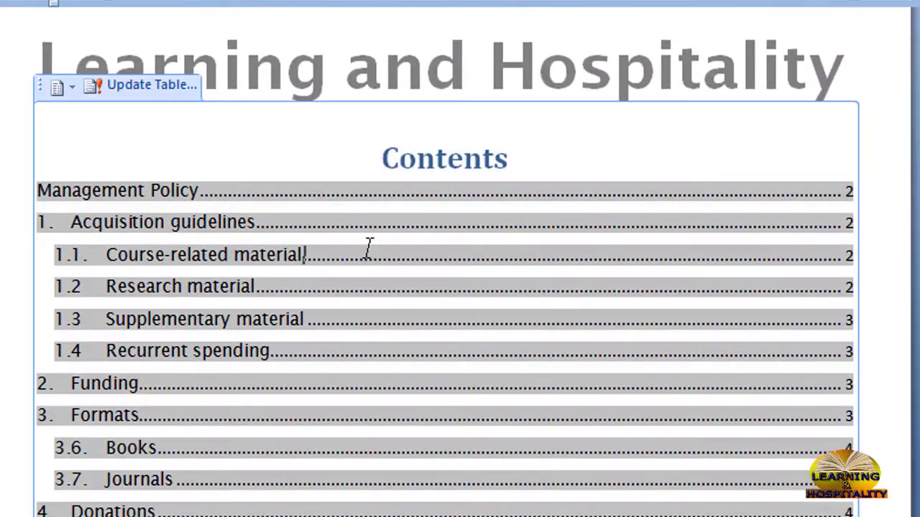
pyautogui.click(128, 86)
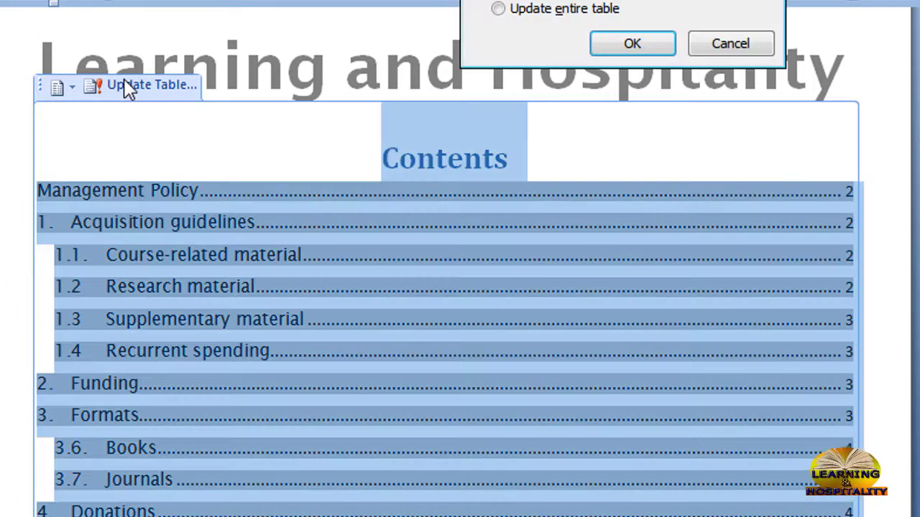
pyautogui.click(560, 9)
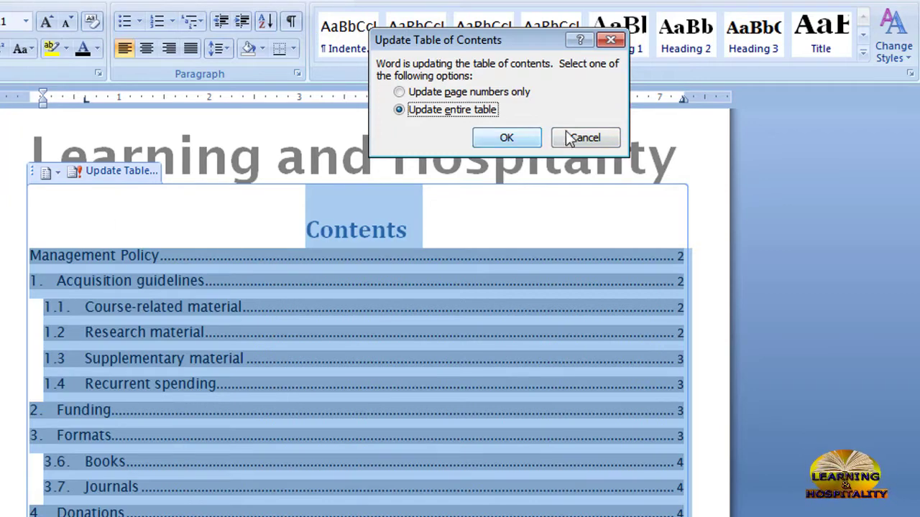
pyautogui.click(512, 141)
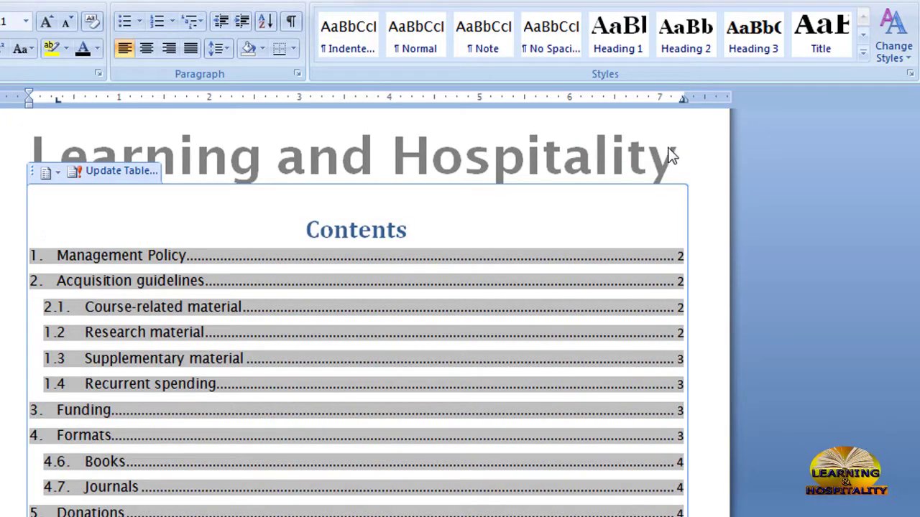
pyautogui.click(334, 228)
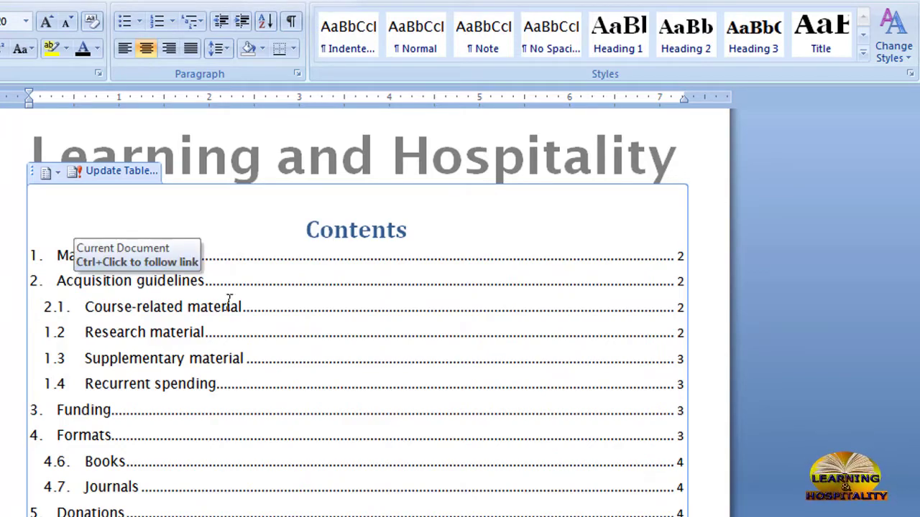
pyautogui.scroll(-1, 707, 333)
pyautogui.scroll(-5, 708, 333)
pyautogui.scroll(-6, 707, 331)
pyautogui.scroll(-2, 585, 343)
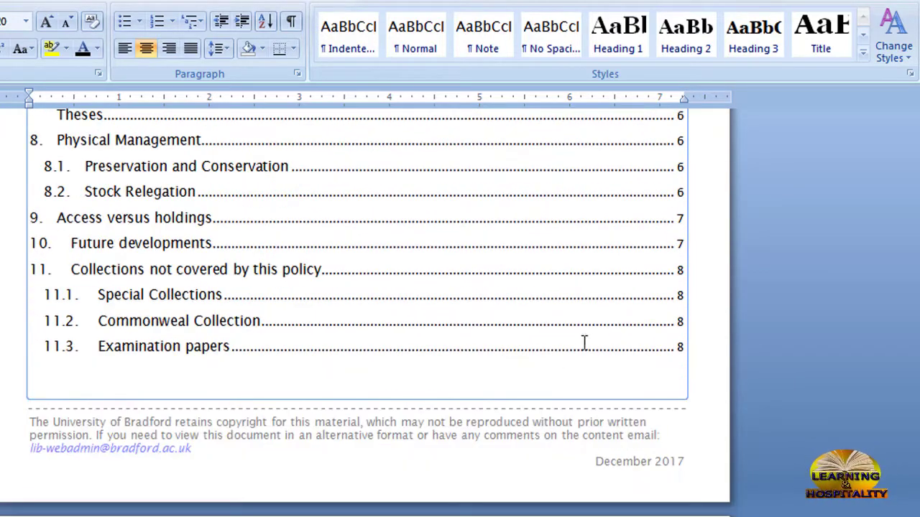
pyautogui.scroll(-4, 593, 334)
pyautogui.scroll(-4, 598, 323)
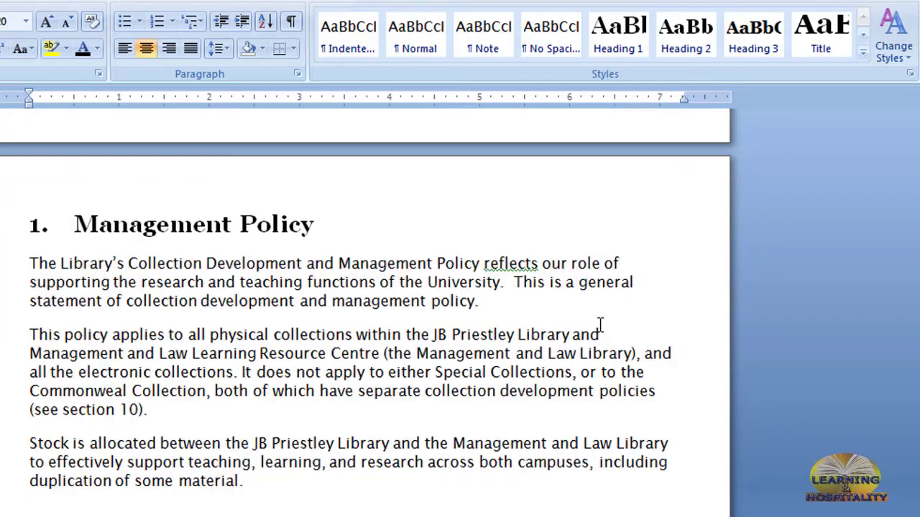
# - Place the caret in the Management Policy heading and show the References tools
pyautogui.click(92, 242)
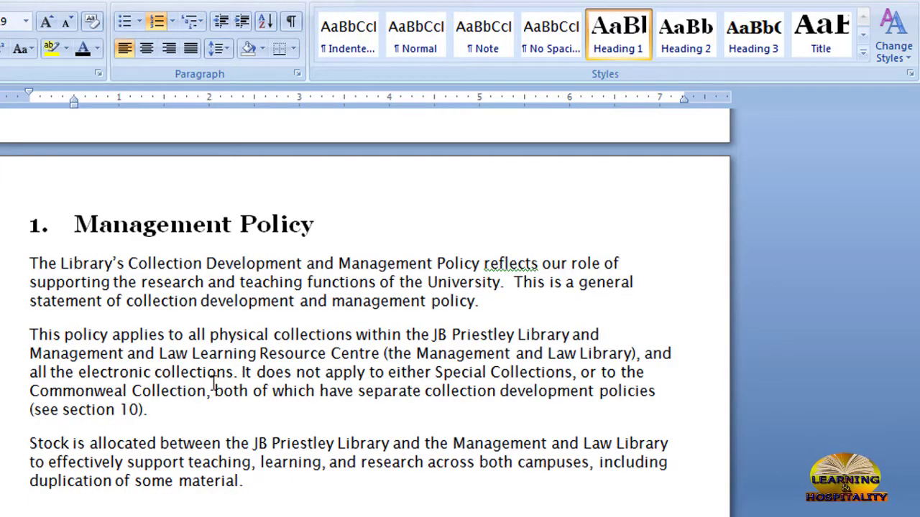
pyautogui.scroll(-2, 216, 388)
pyautogui.scroll(-10, 246, 390)
pyautogui.scroll(-3, 262, 388)
pyautogui.scroll(-5, 273, 388)
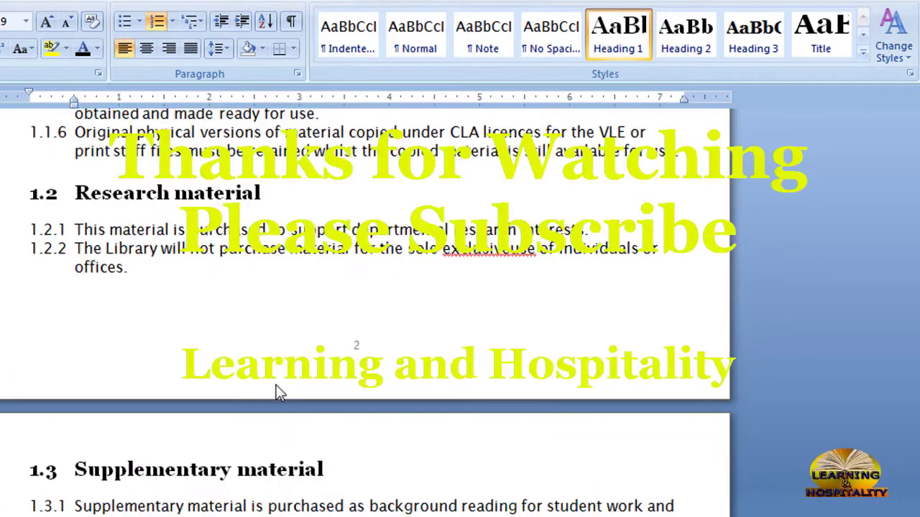
pyautogui.scroll(-2, 279, 392)
pyautogui.scroll(5, 373, 418)
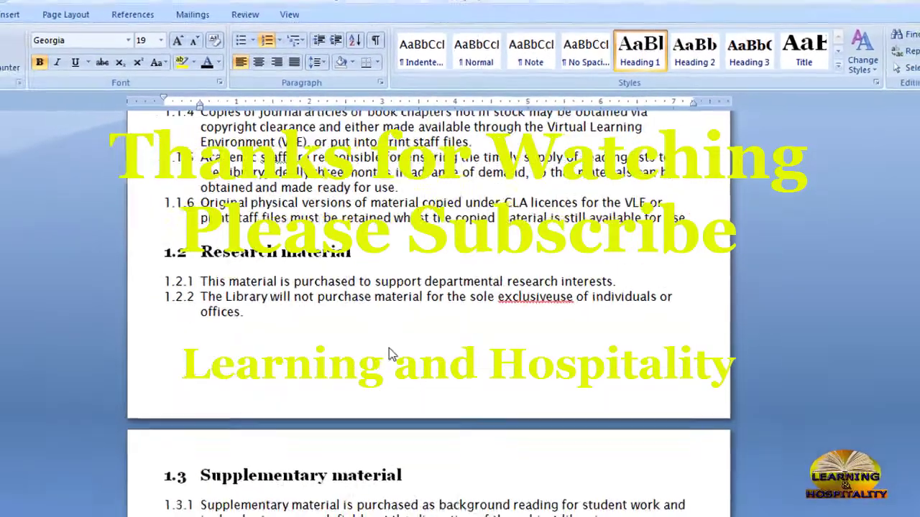
pyautogui.scroll(5, 388, 352)
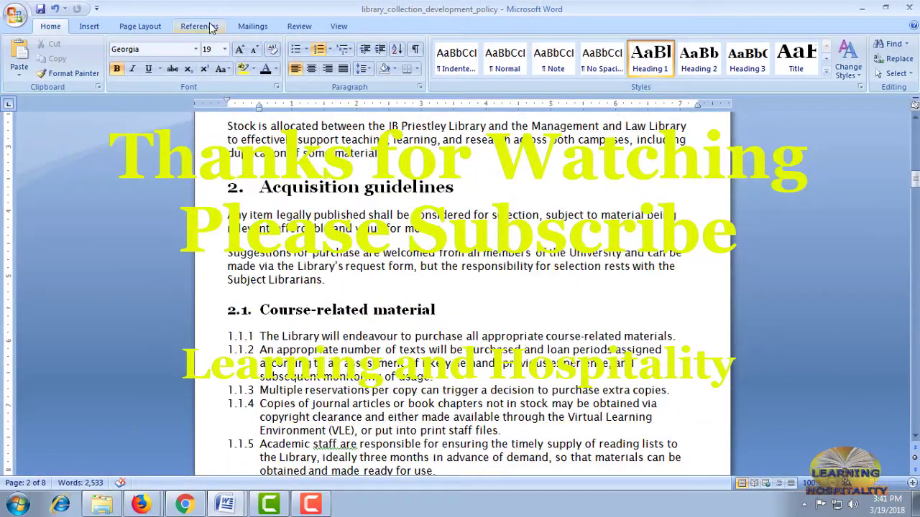
pyautogui.click(208, 27)
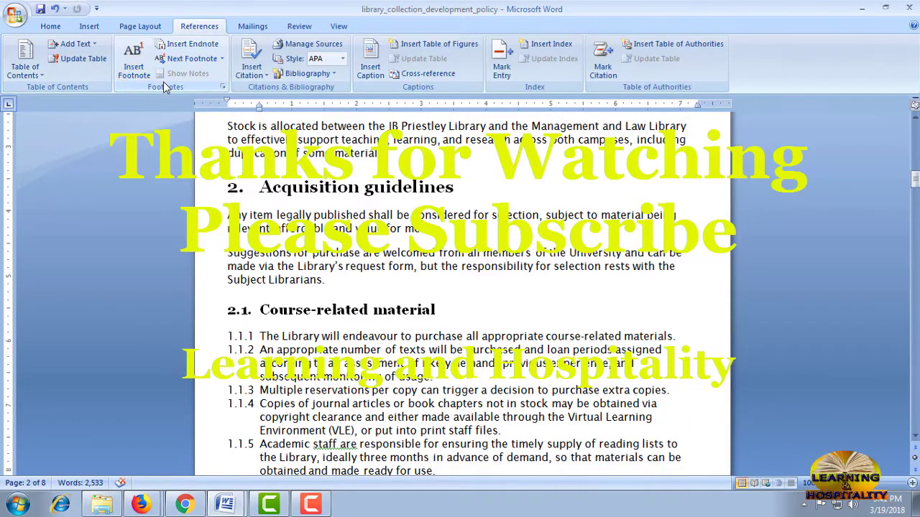
pyautogui.scroll(1, 286, 209)
pyautogui.scroll(7, 296, 230)
pyautogui.scroll(-1, 296, 229)
pyautogui.scroll(-2, 473, 187)
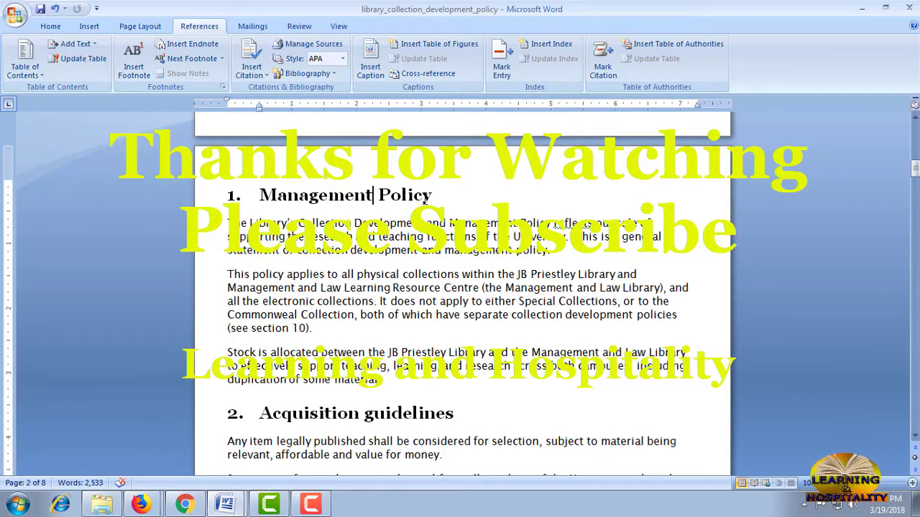
# - Add footnote 1 'Management 001' after Management, then move to the Acquisition guidelines heading's end
pyautogui.click(133, 63)
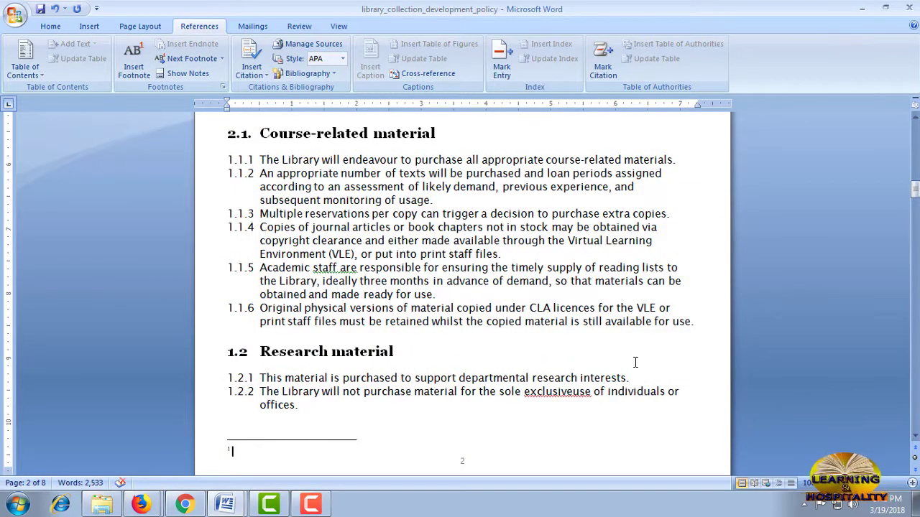
pyautogui.write('Mana')
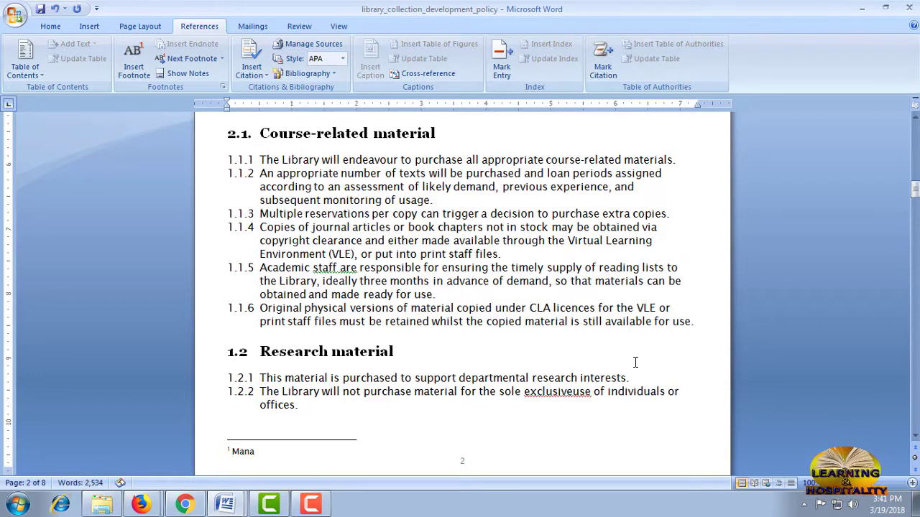
pyautogui.write('gement ')
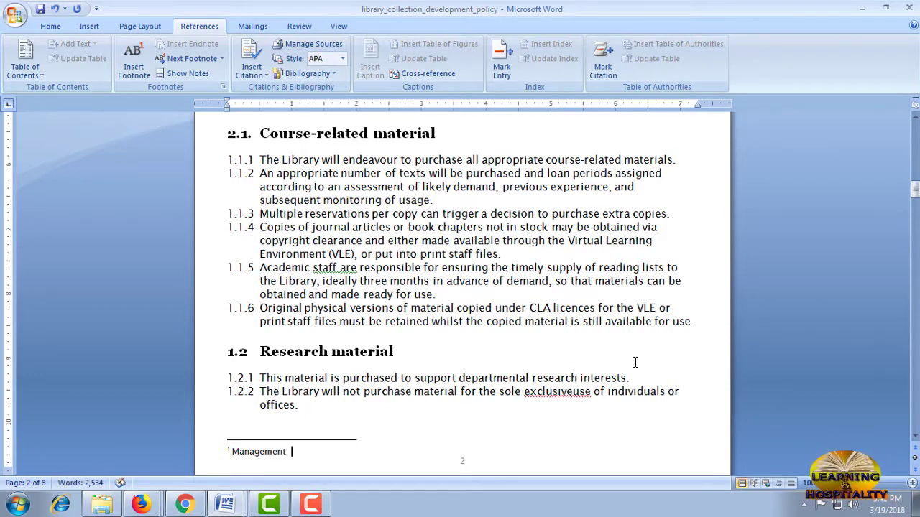
pyautogui.write('001')
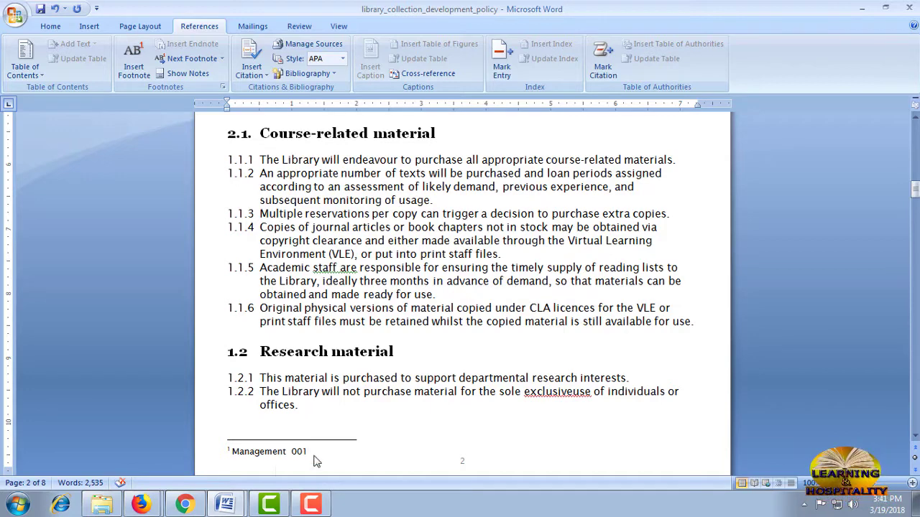
pyautogui.scroll(4, 252, 451)
pyautogui.scroll(6, 255, 447)
pyautogui.scroll(2, 259, 442)
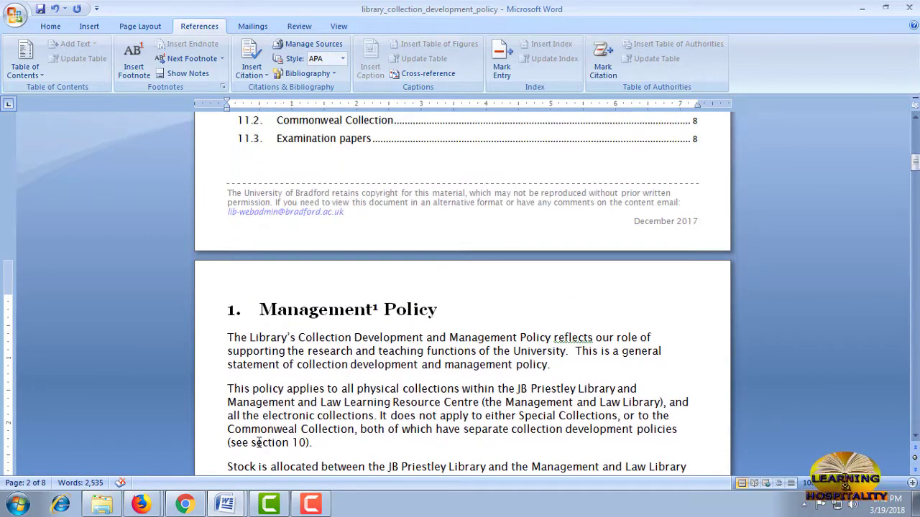
pyautogui.scroll(-3, 378, 381)
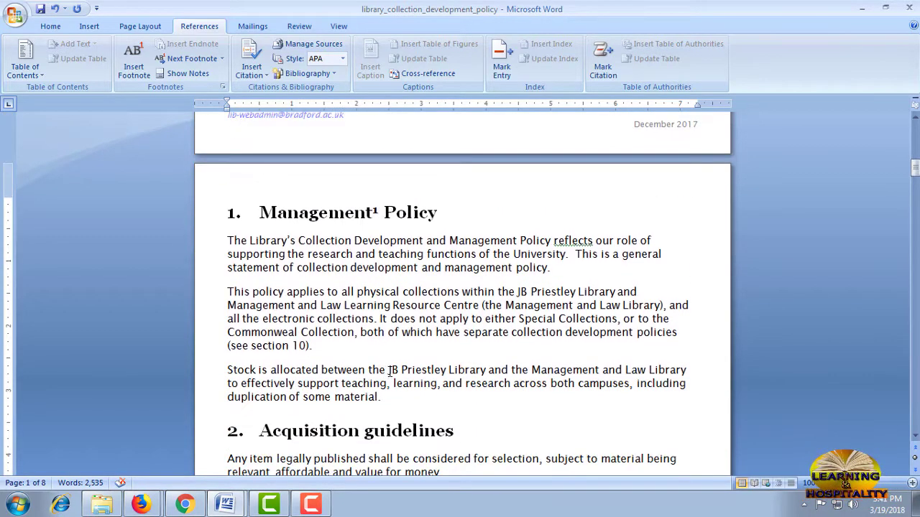
pyautogui.moveTo(374, 307)
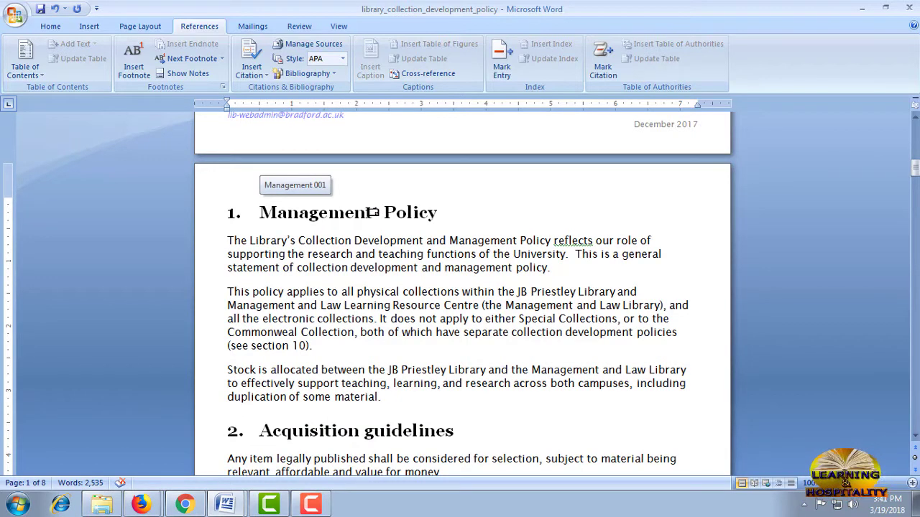
pyautogui.scroll(-3, 391, 271)
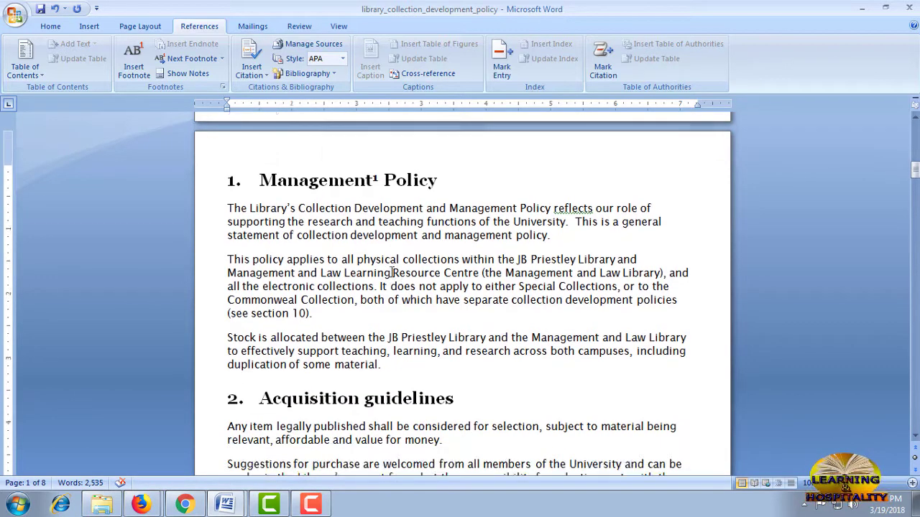
pyautogui.scroll(-2, 496, 351)
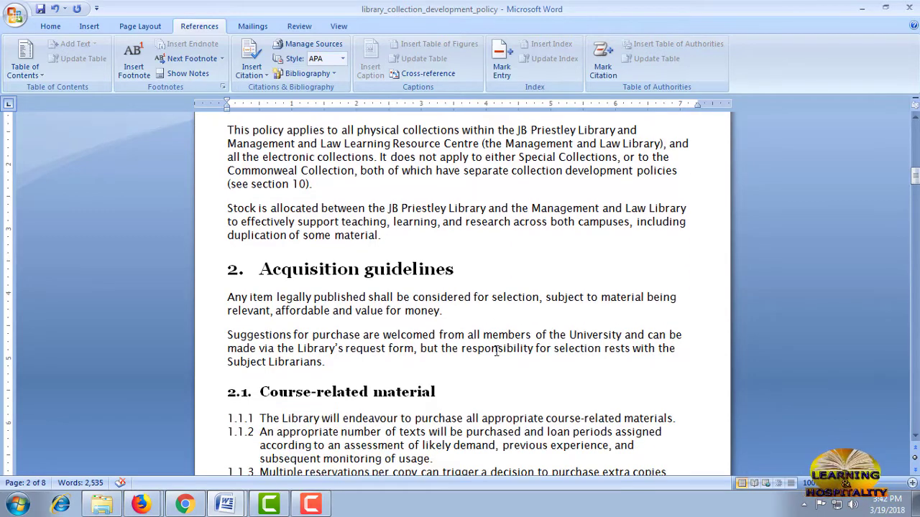
pyautogui.click(455, 277)
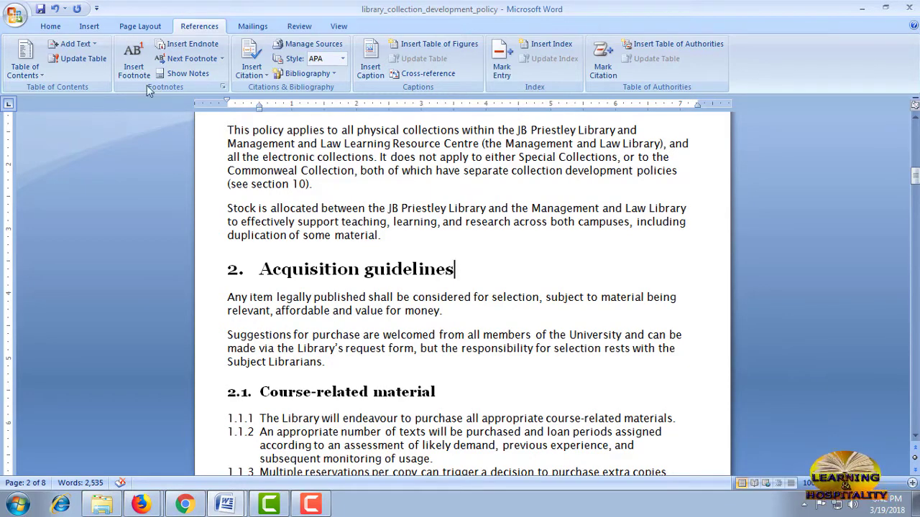
# - Add footnote 2 reading 'gnt 003' to the '2. Acquisition guidelines' heading
pyautogui.click(134, 65)
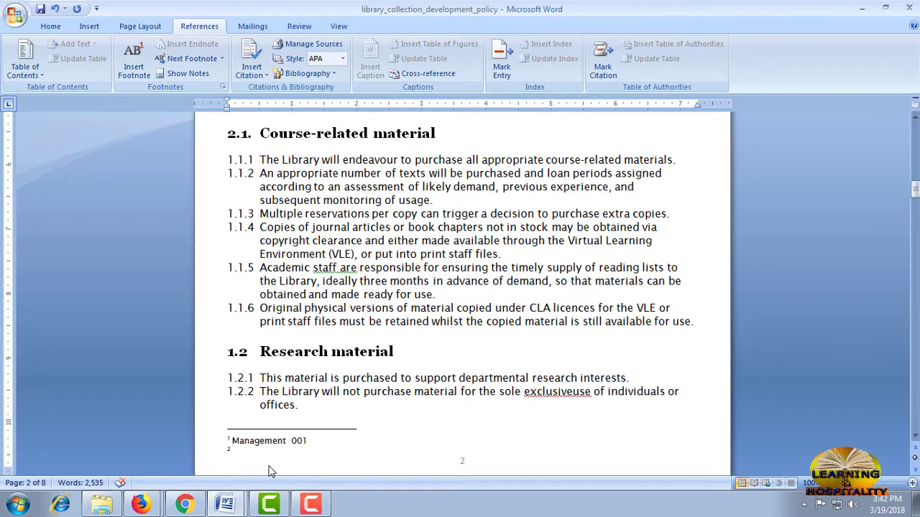
pyautogui.write('Mg')
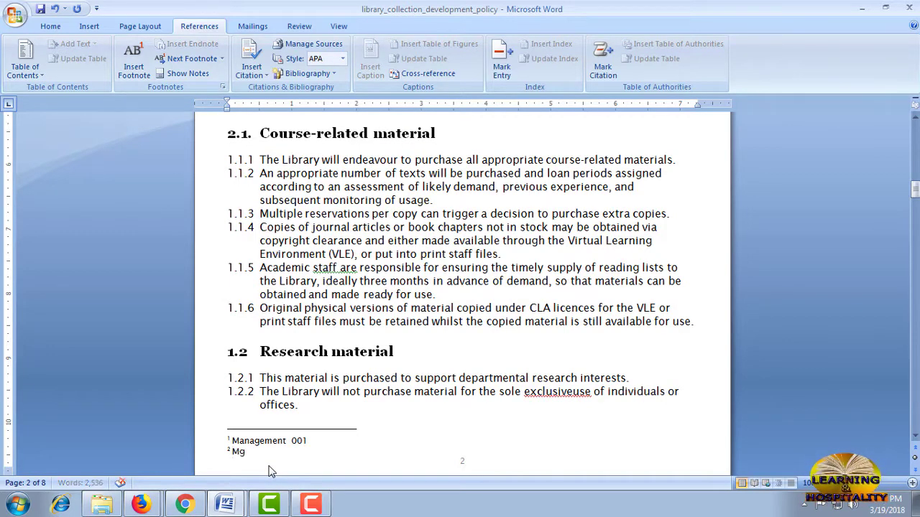
pyautogui.write('nt')
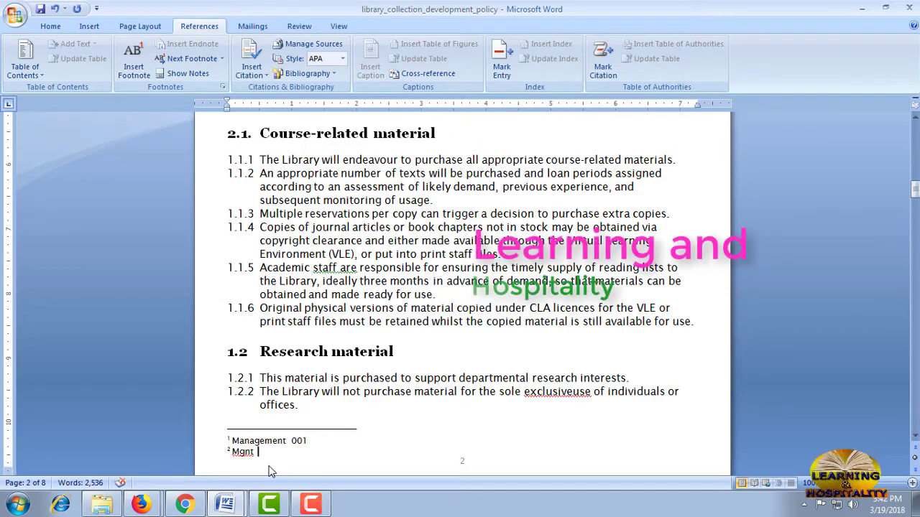
pyautogui.write(' 003')
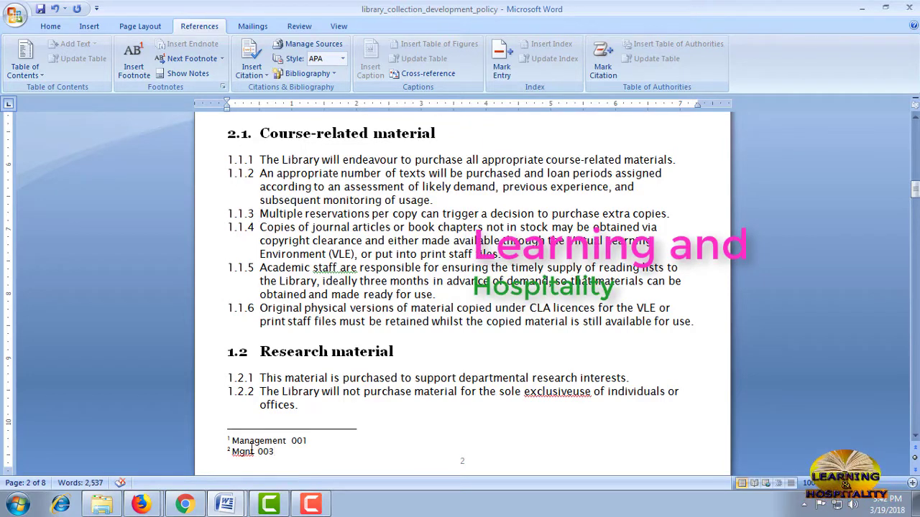
pyautogui.scroll(5, 341, 446)
pyautogui.scroll(6, 403, 431)
pyautogui.scroll(2, 460, 414)
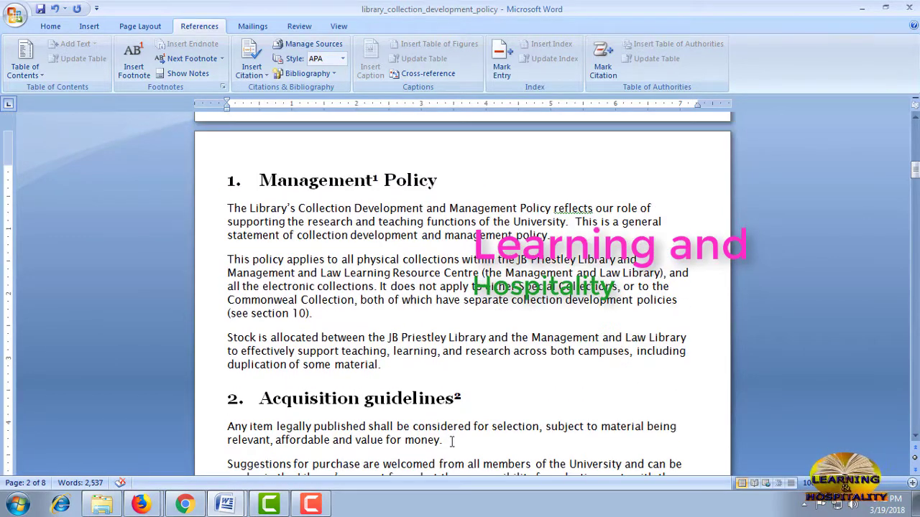
# - Check both footnotes on page 2, then put the cursor after the 2.1 Course-related material heading
pyautogui.scroll(-2, 461, 413)
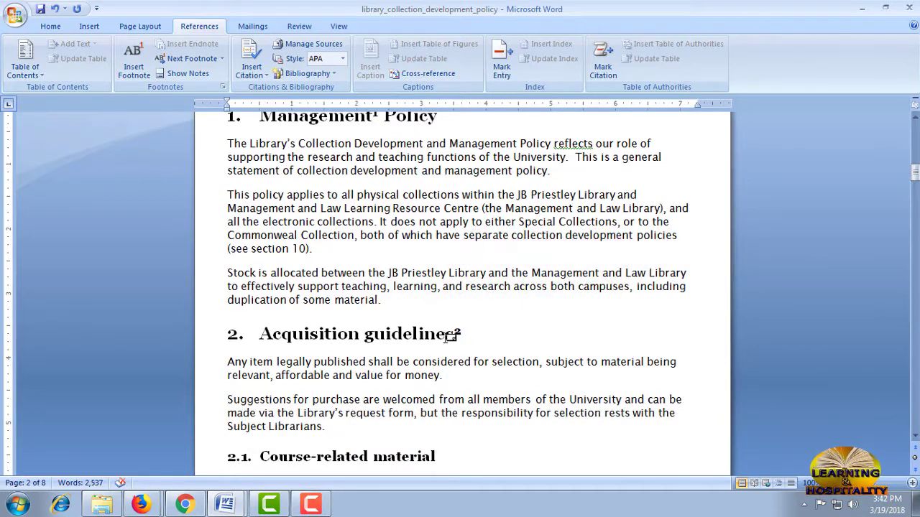
pyautogui.moveTo(457, 331)
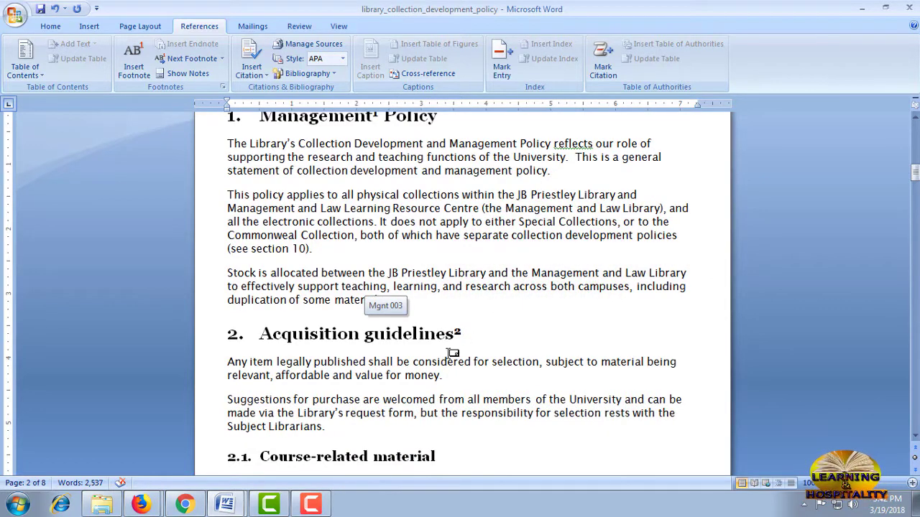
pyautogui.scroll(-3, 462, 351)
pyautogui.scroll(-10, 460, 345)
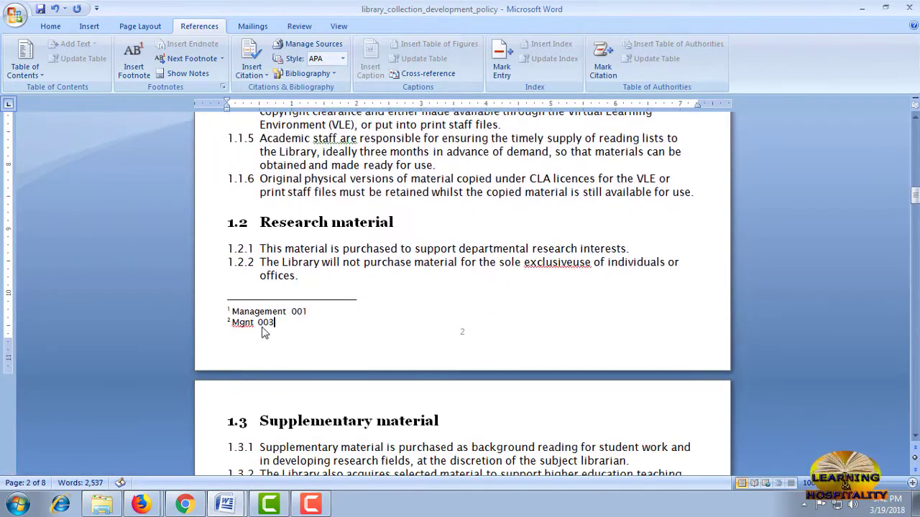
pyautogui.scroll(5, 338, 336)
pyautogui.scroll(7, 338, 330)
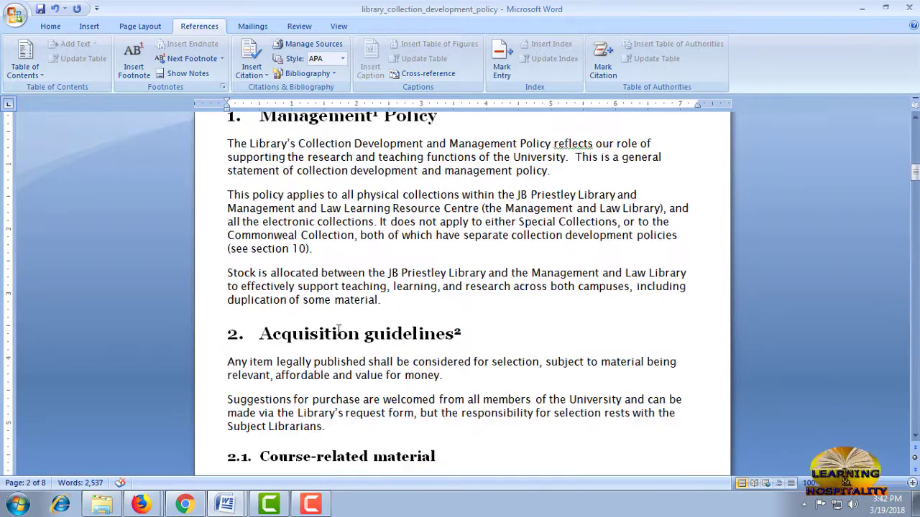
pyautogui.scroll(3, 337, 330)
pyautogui.scroll(1, 338, 331)
pyautogui.scroll(-4, 339, 331)
pyautogui.scroll(-3, 338, 330)
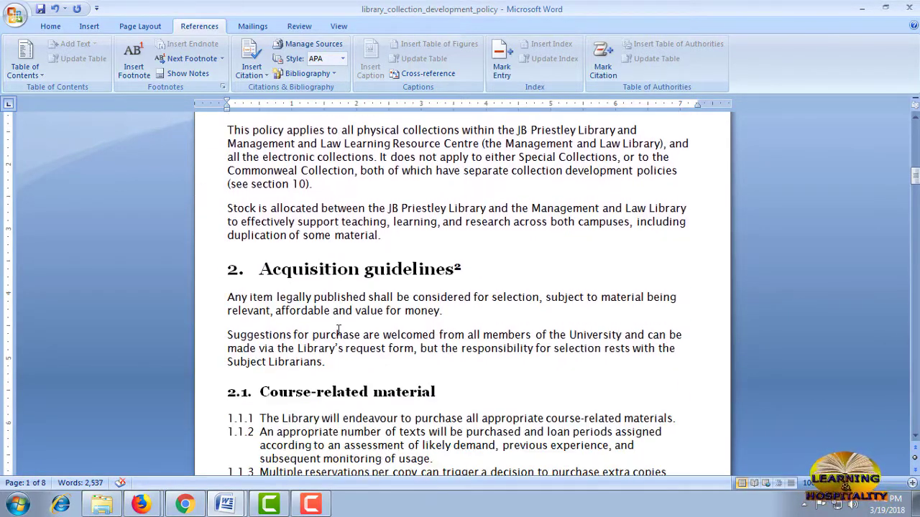
pyautogui.click(446, 327)
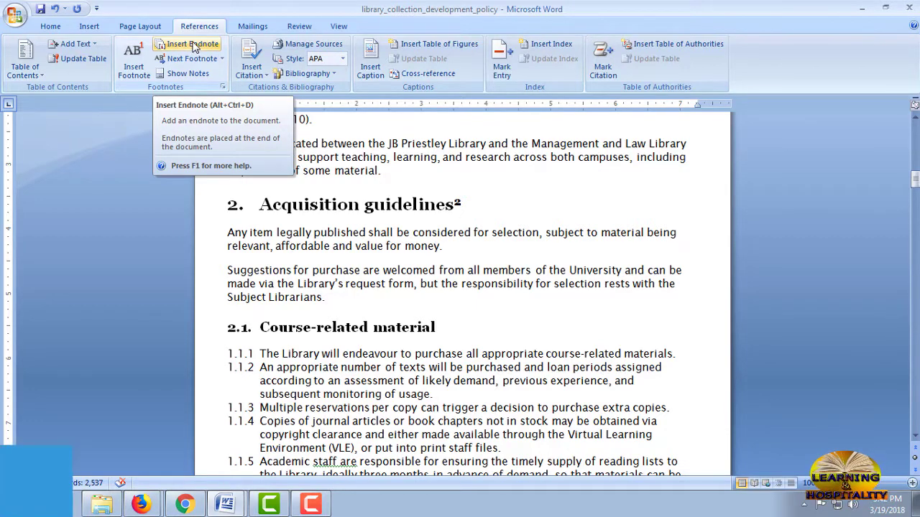
# - Insert endnote i reading 'Gold' on the 2.1 Course-related material heading, then return to its reference
pyautogui.click(193, 45)
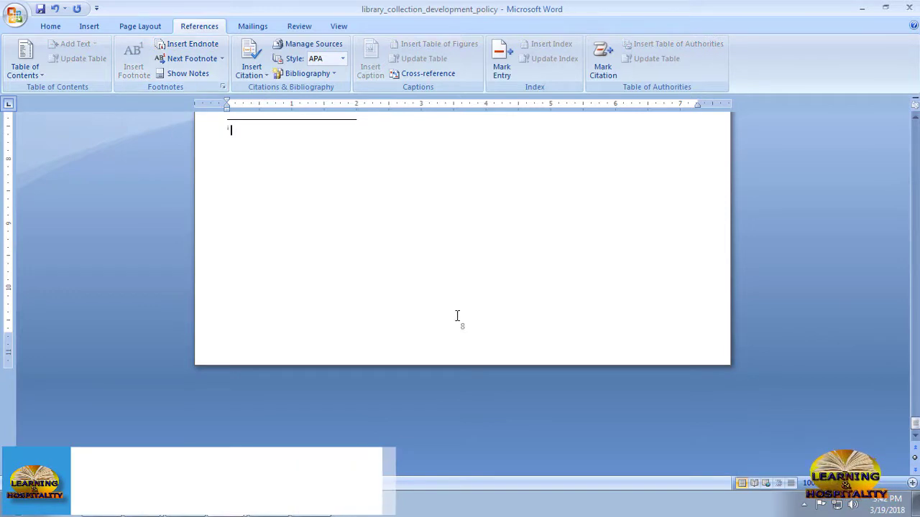
pyautogui.scroll(3, 458, 316)
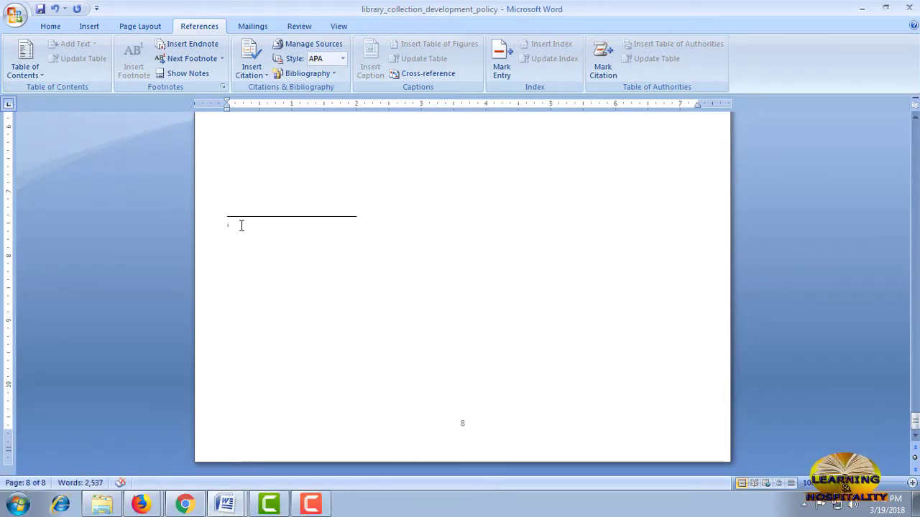
pyautogui.write('Gold')
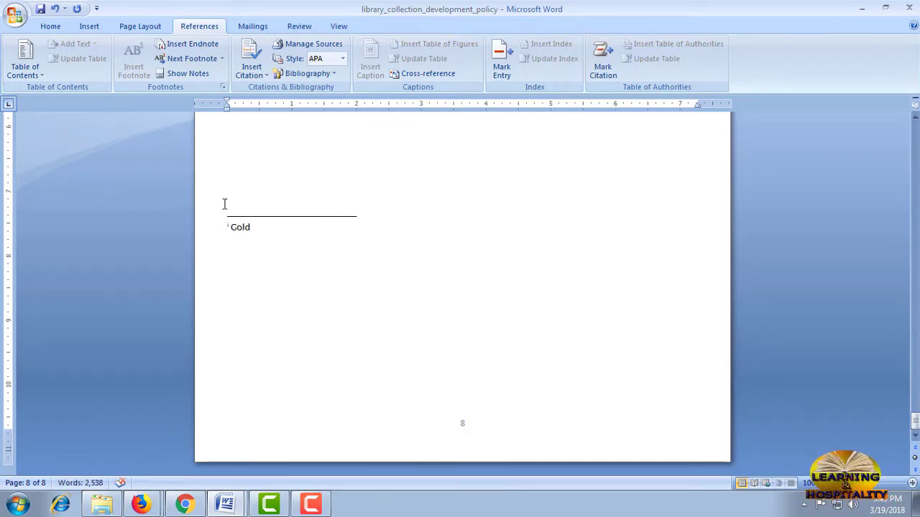
pyautogui.click(185, 73)
pyautogui.scroll(-1, 390, 339)
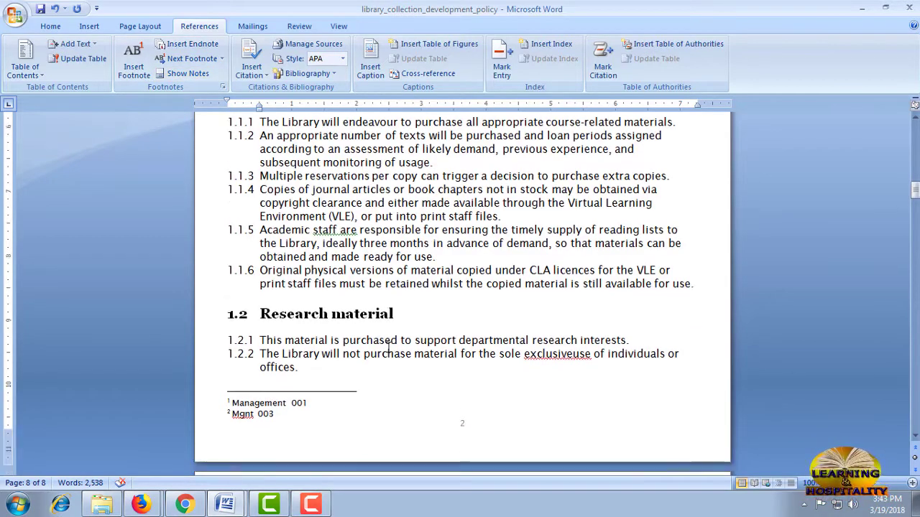
pyautogui.scroll(-2, 287, 359)
pyautogui.scroll(3, 474, 325)
pyautogui.scroll(5, 475, 324)
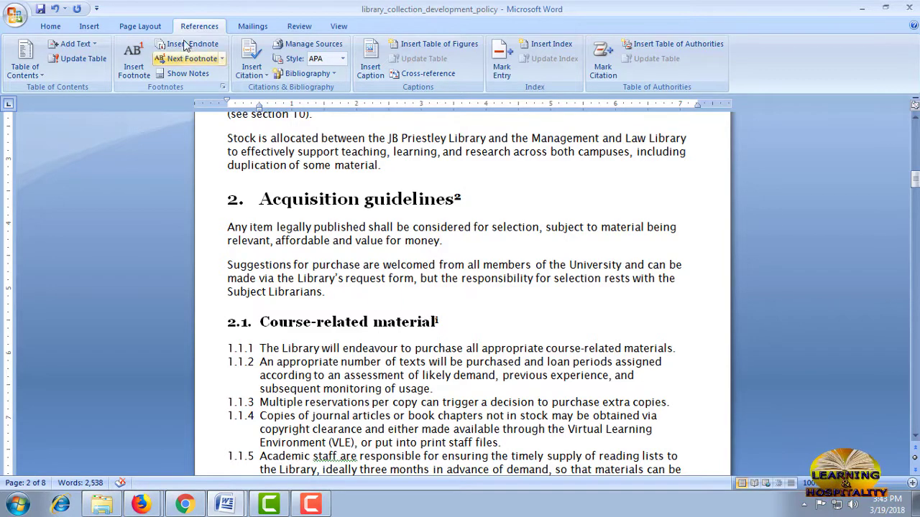
# - Use Show Notes to jump to the endnote area instead of the footnotes
pyautogui.click(189, 75)
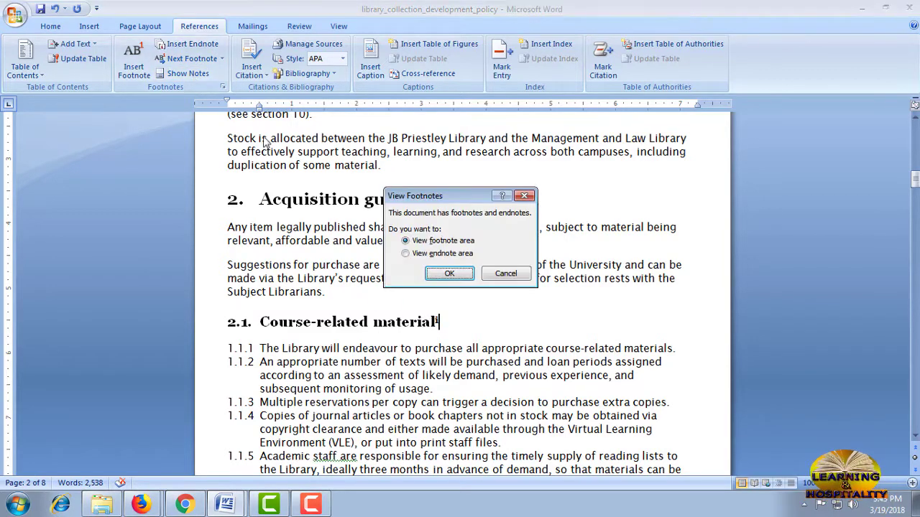
pyautogui.click(431, 253)
pyautogui.click(449, 274)
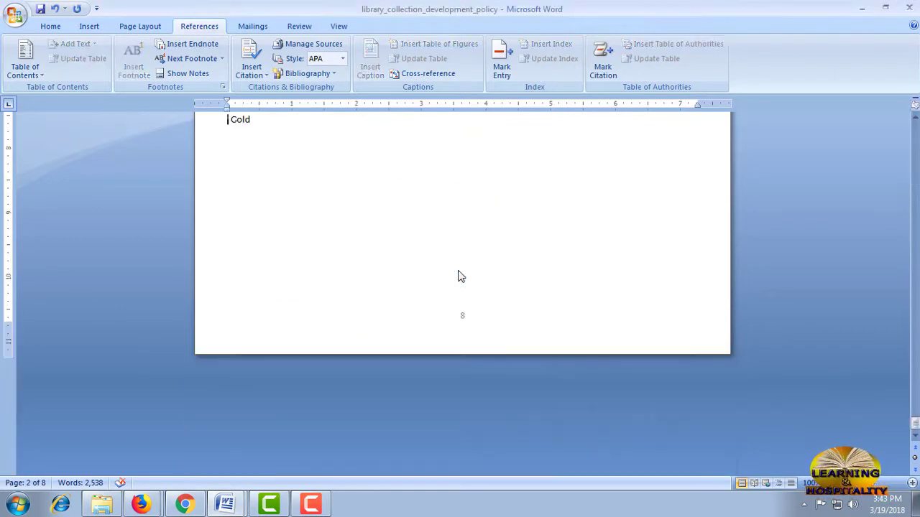
pyautogui.scroll(3, 381, 273)
pyautogui.scroll(6, 194, 247)
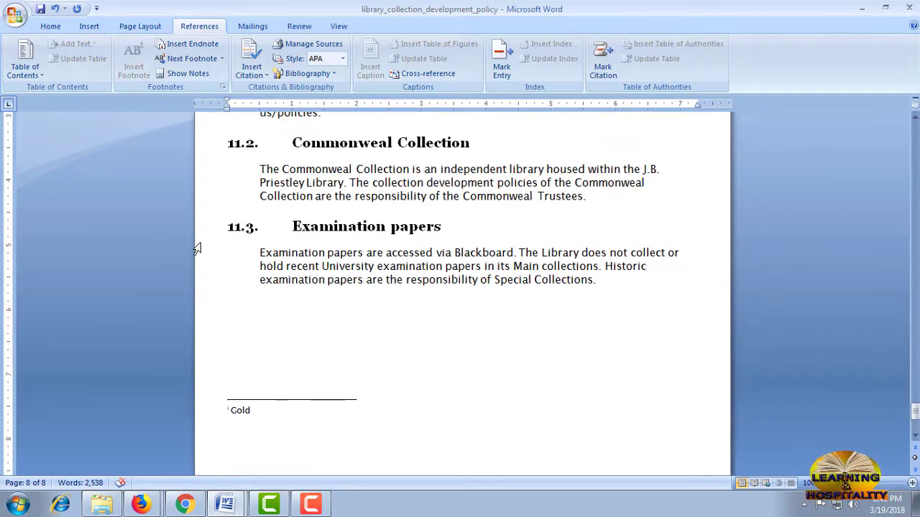
pyautogui.scroll(6, 194, 246)
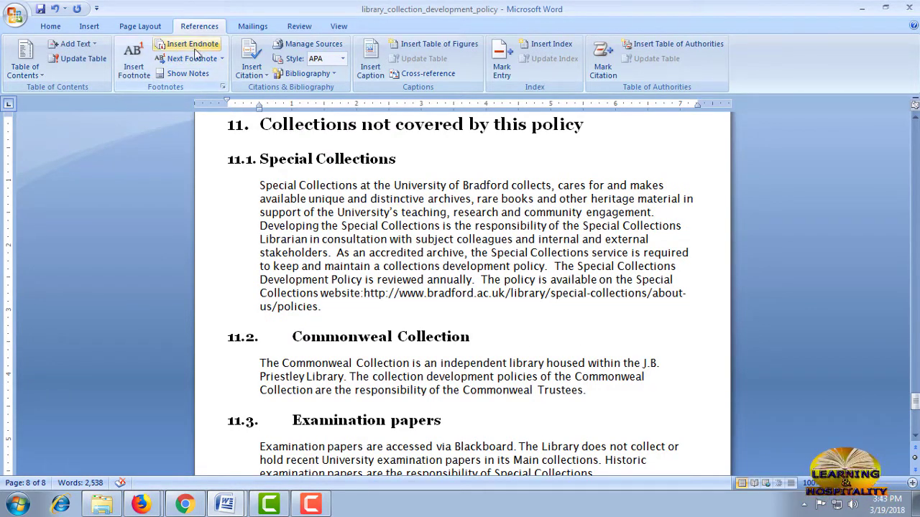
# - Insert endnote ii reading 'Silver' on the 11.2 Commonweal Collection heading
pyautogui.click(184, 45)
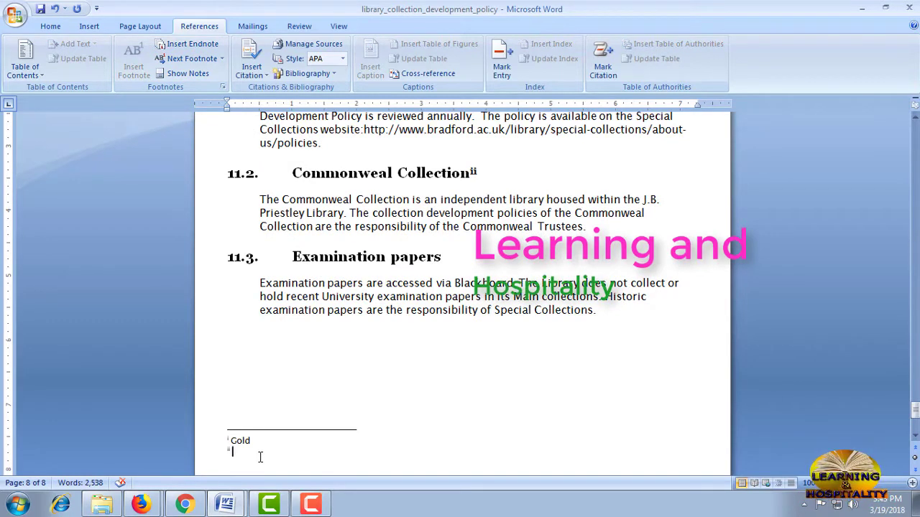
pyautogui.write('S')
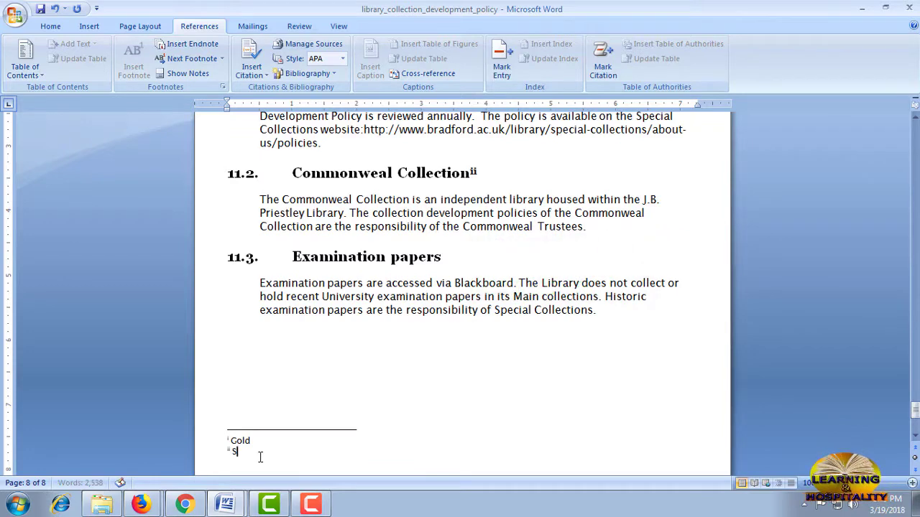
pyautogui.write('ilver')
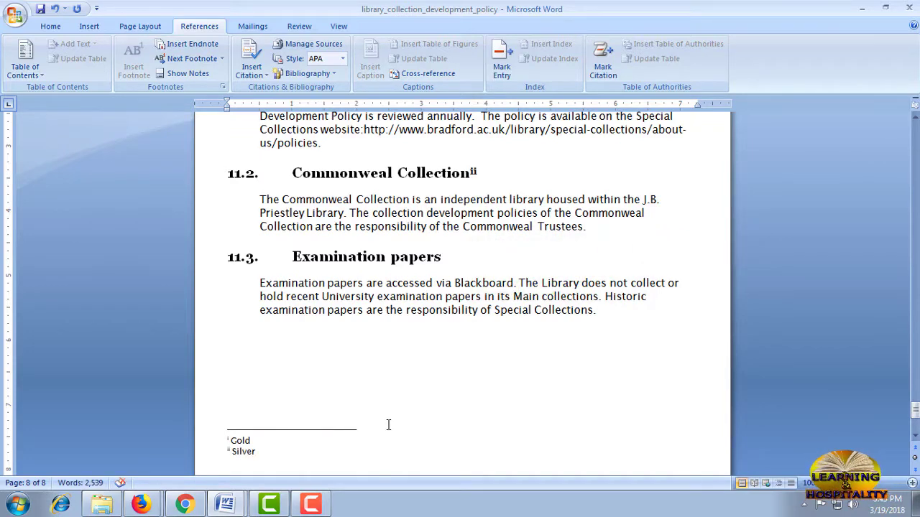
pyautogui.scroll(3, 386, 479)
pyautogui.scroll(8, 388, 421)
pyautogui.scroll(1, 314, 393)
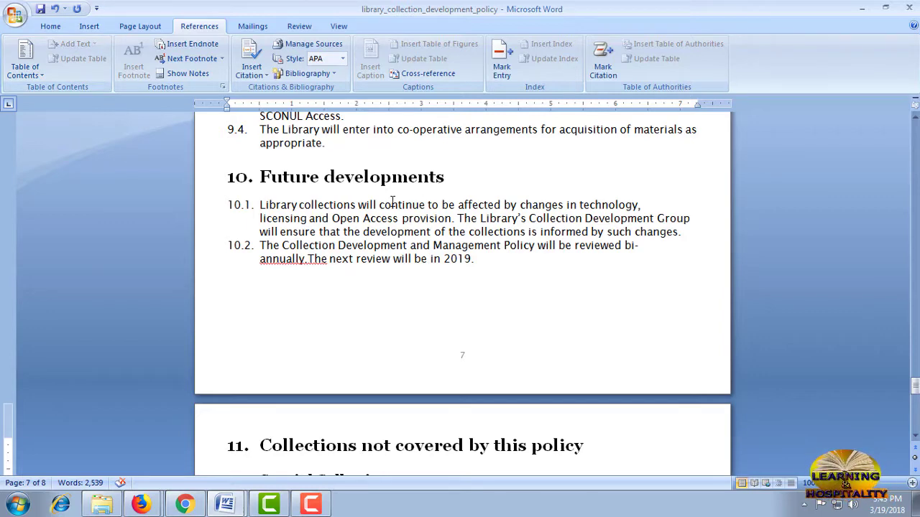
pyautogui.scroll(-4, 475, 176)
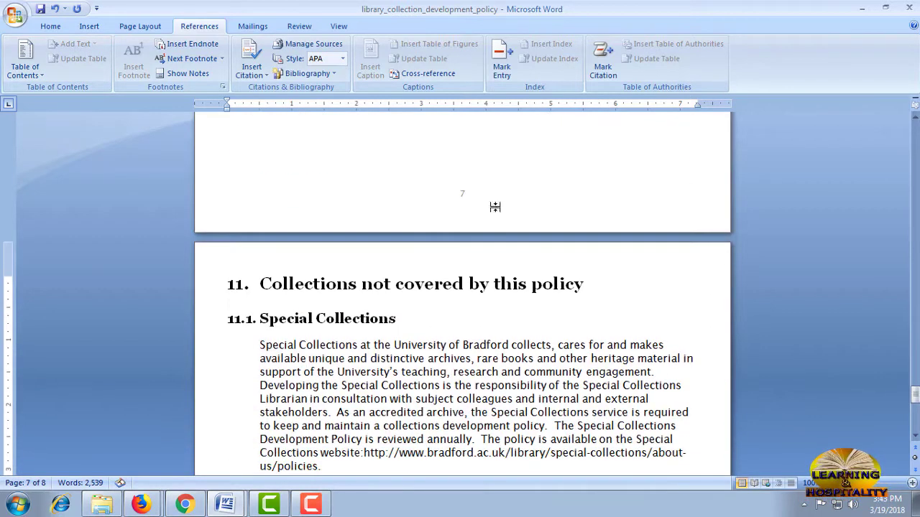
pyautogui.scroll(-1, 493, 206)
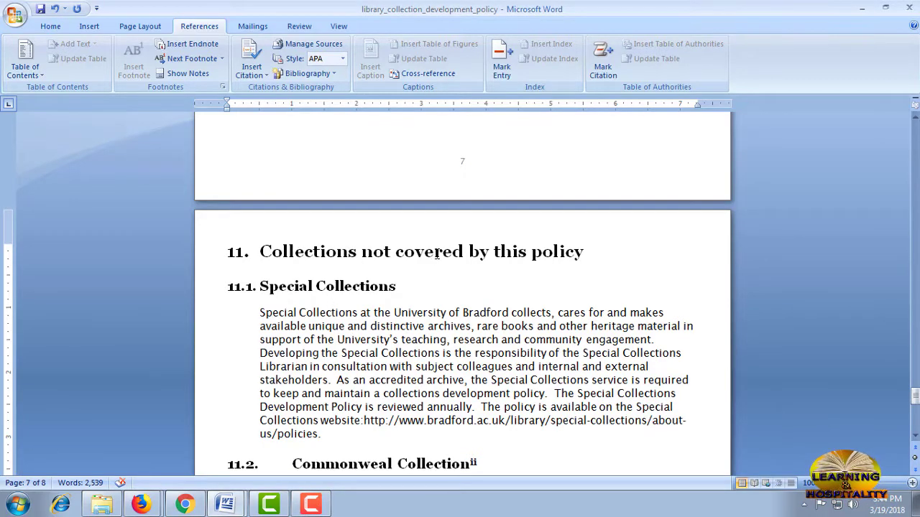
pyautogui.scroll(4, 469, 341)
pyautogui.scroll(5, 470, 343)
pyautogui.scroll(3, 470, 343)
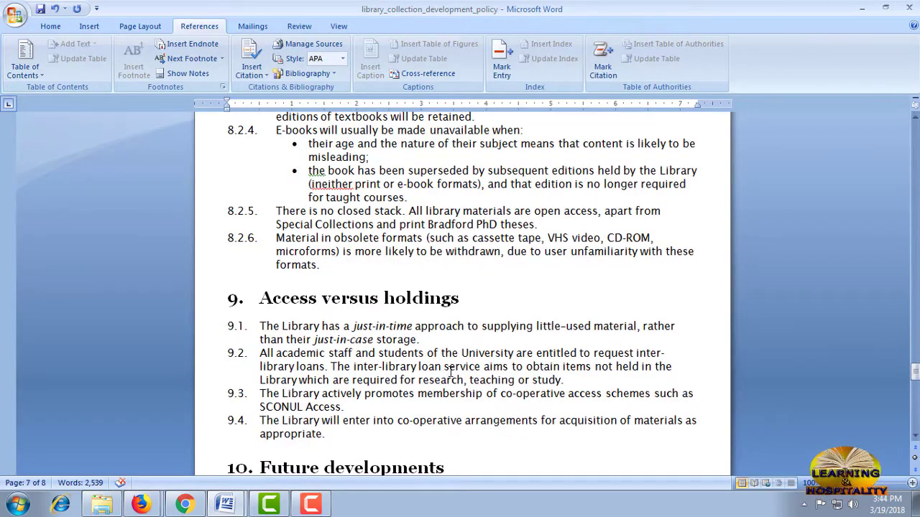
pyautogui.scroll(8, 451, 372)
pyautogui.scroll(2, 451, 372)
pyautogui.scroll(5, 451, 371)
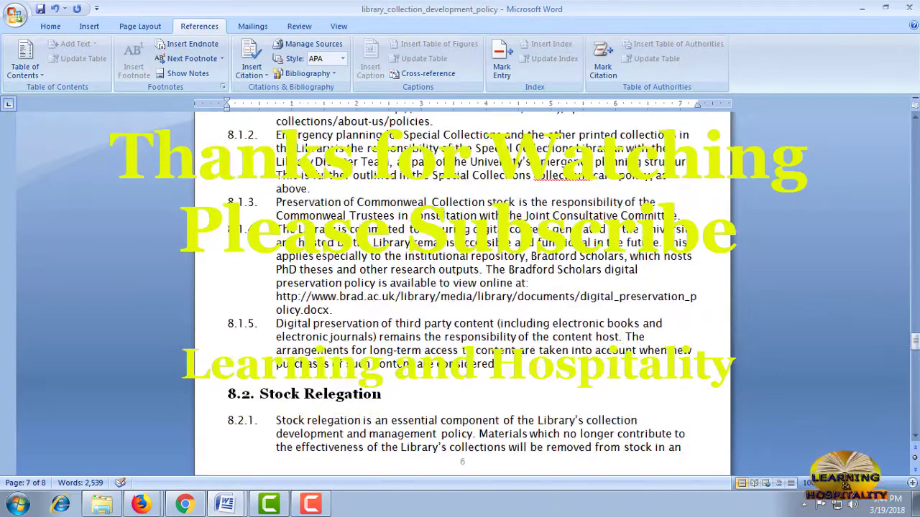
pyautogui.scroll(4, 536, 354)
pyautogui.scroll(3, 536, 355)
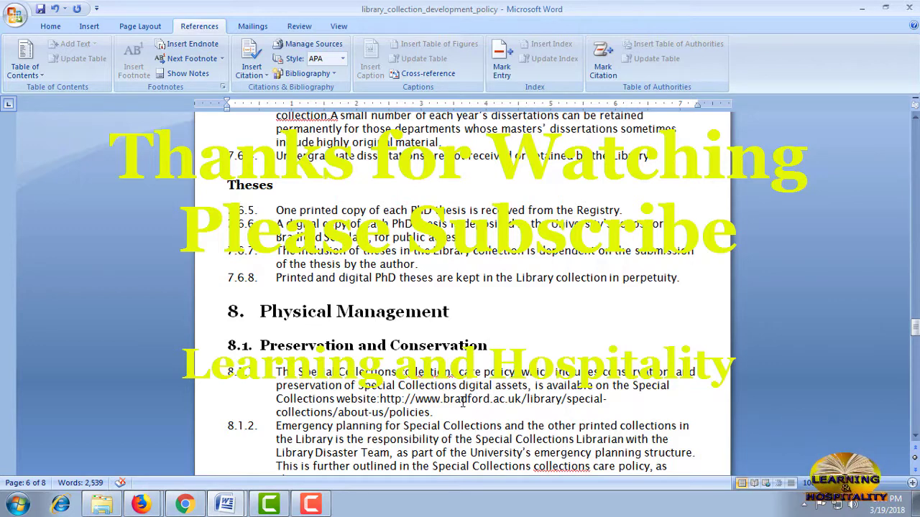
pyautogui.click(311, 505)
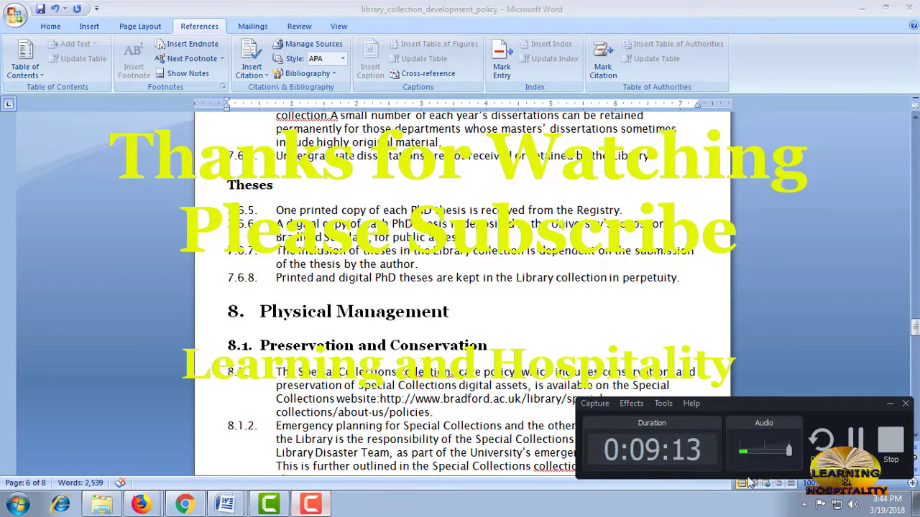